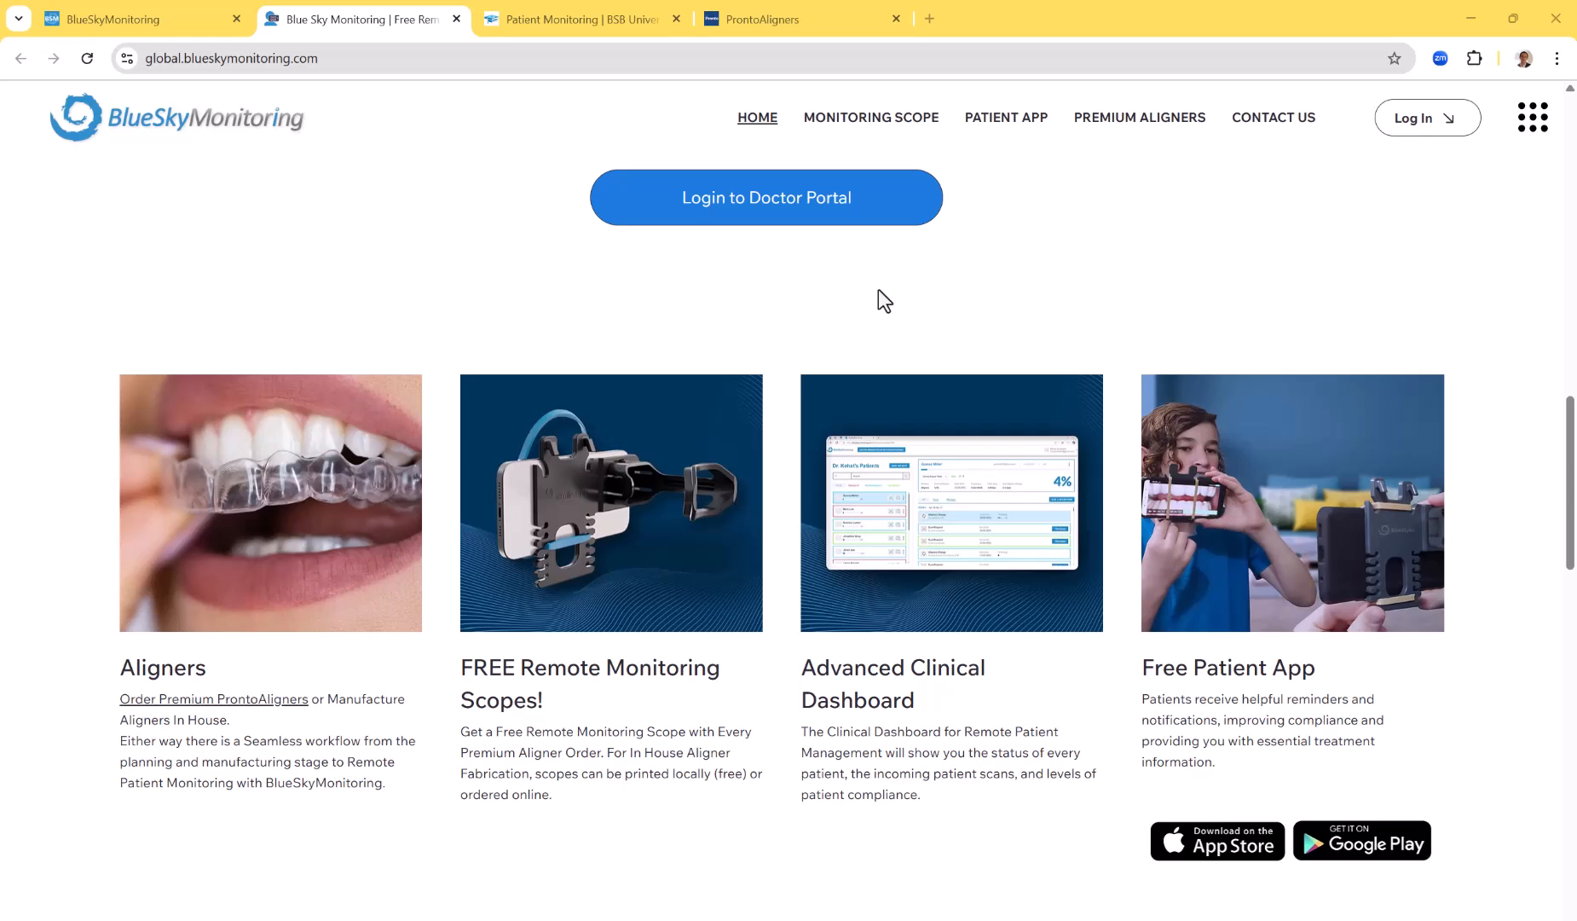
# Review the Blue Sky Monitoring home page sections on system benefits, monitoring scopes, premium aligner packages and in-house aligner manufacturing
pyautogui.scroll(-15, 887, 629)
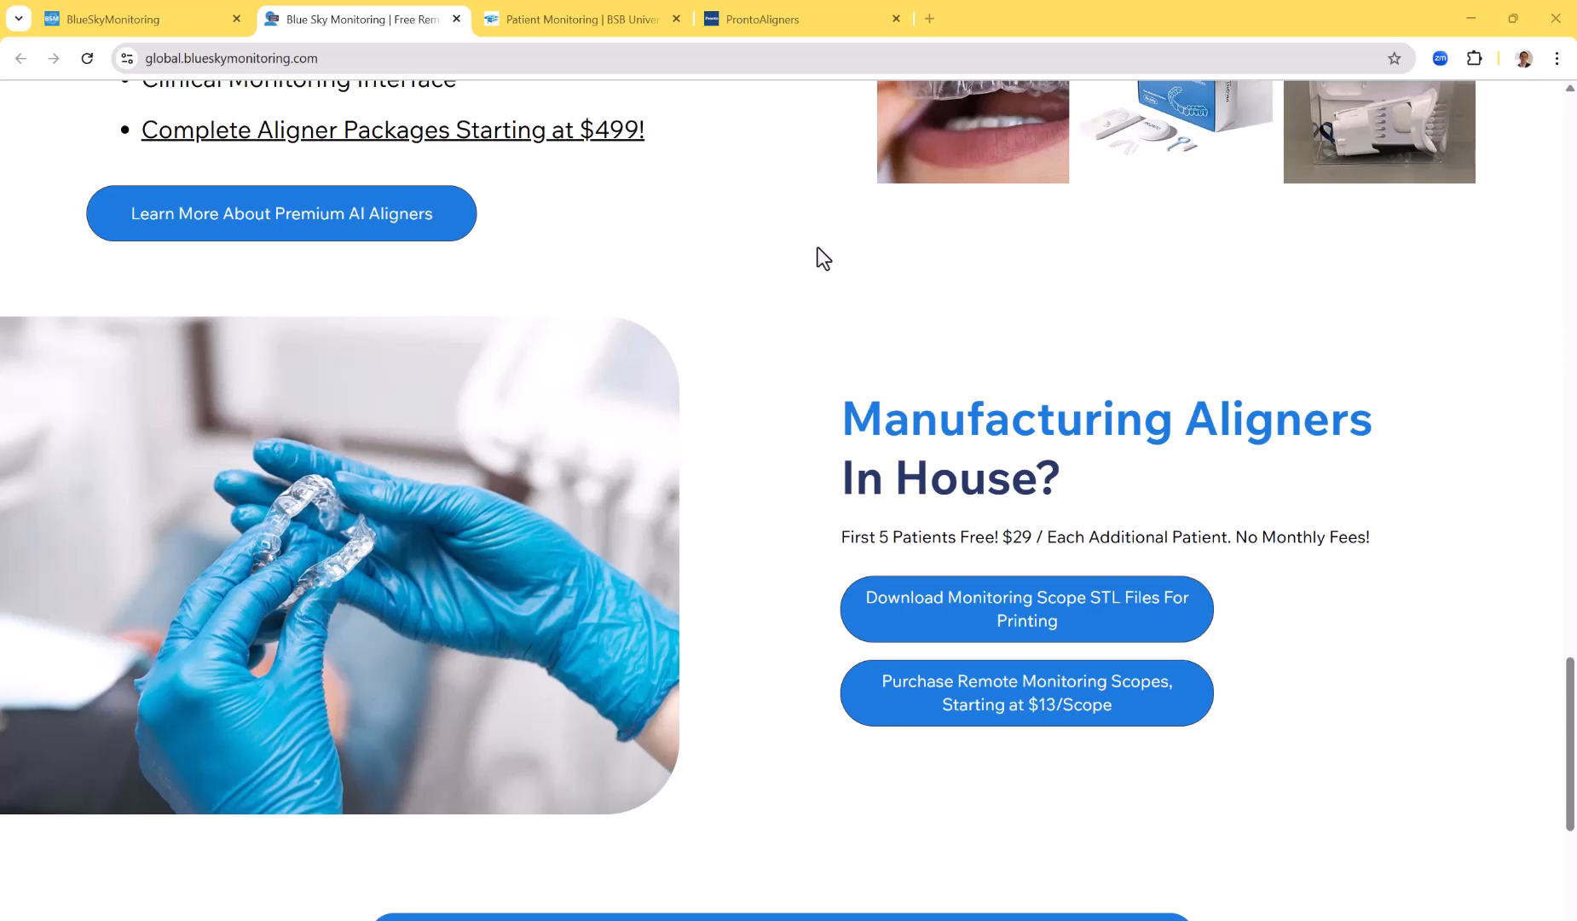
pyautogui.scroll(5, 1091, 398)
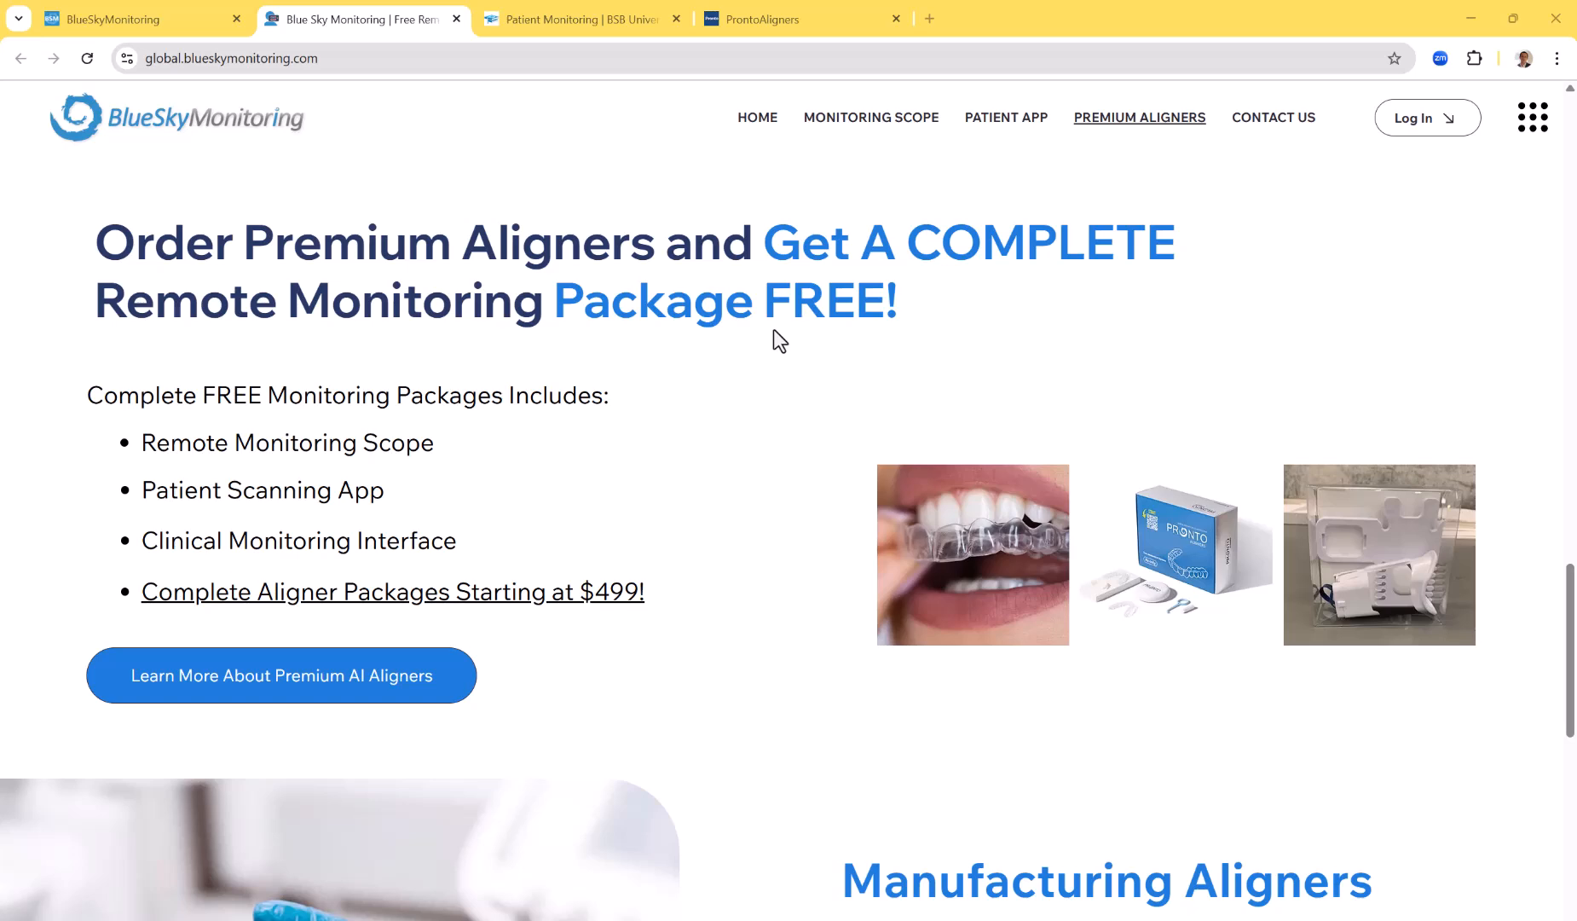
pyautogui.scroll(8, 1158, 374)
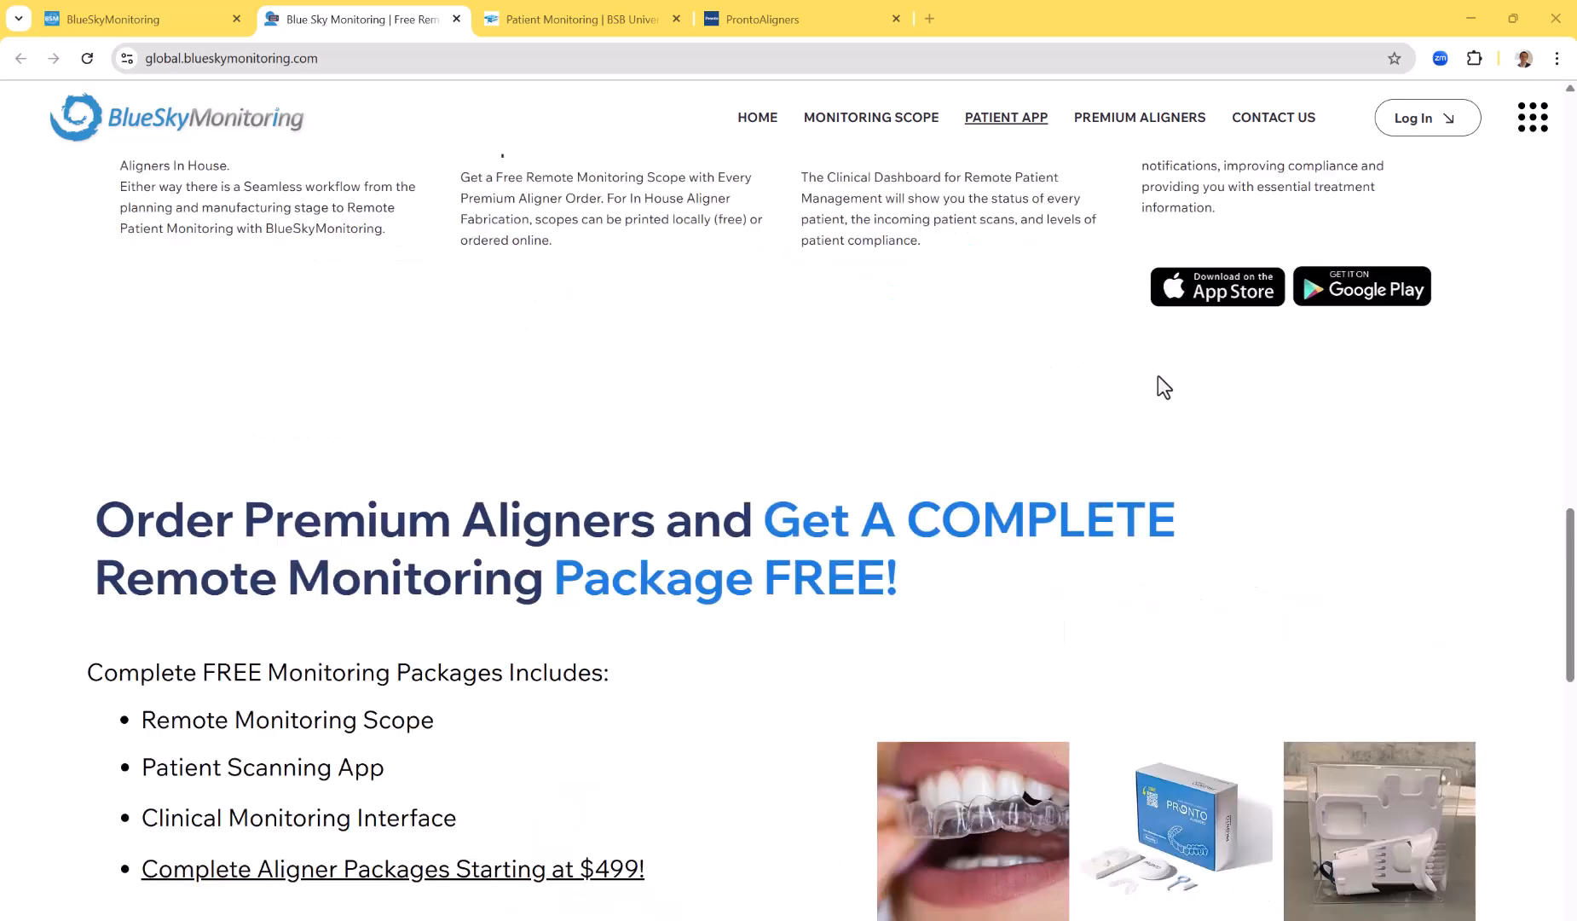
pyautogui.scroll(4, 1159, 383)
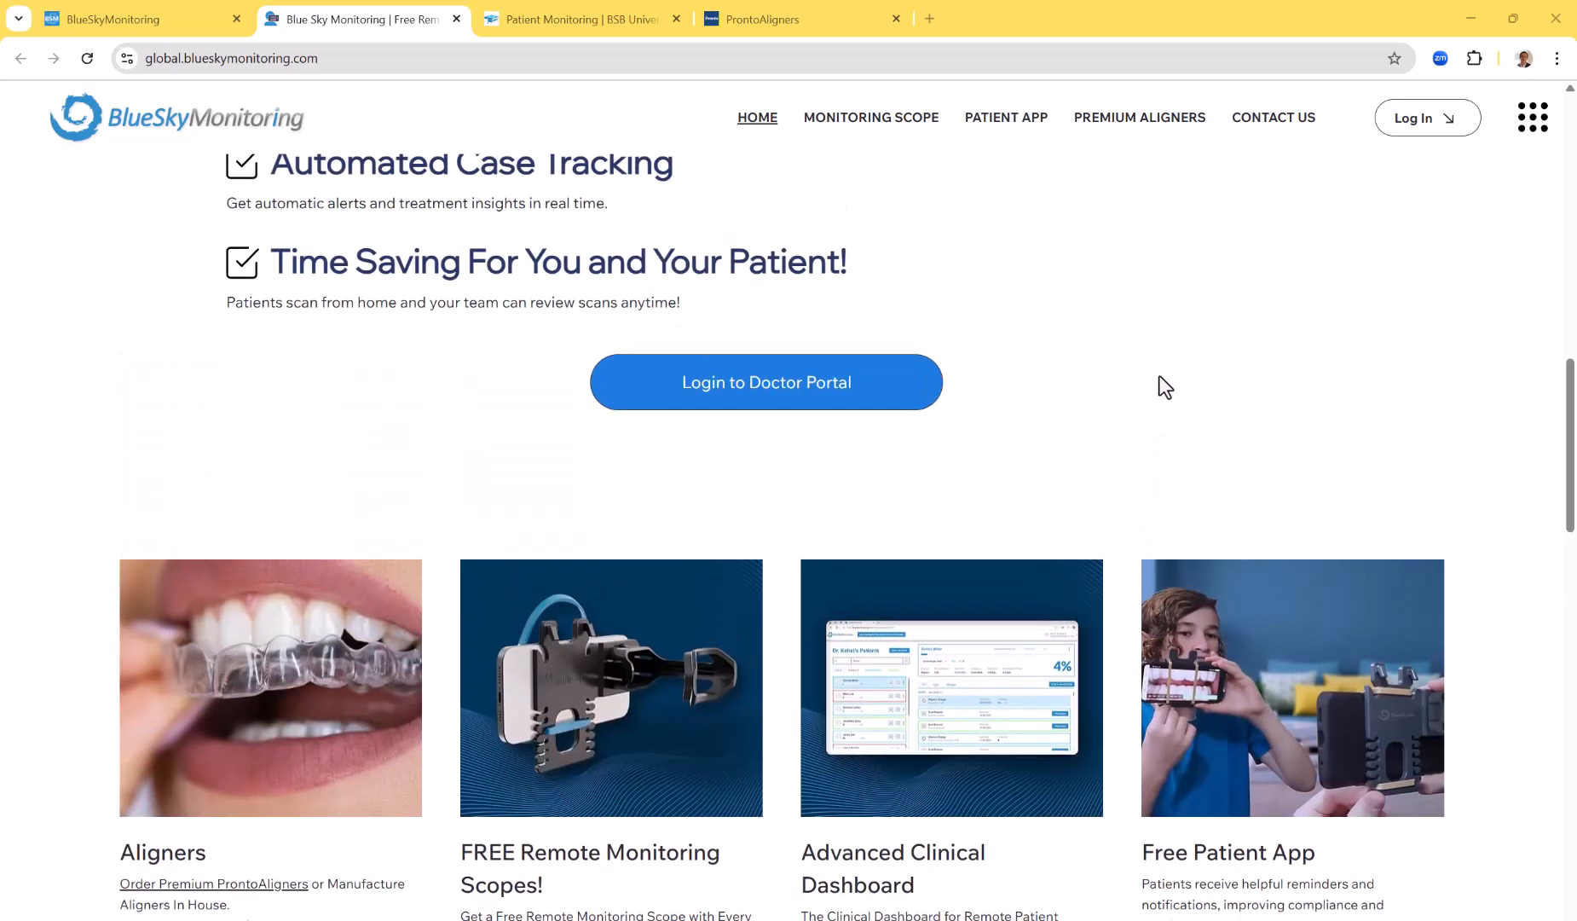
pyautogui.scroll(7, 1159, 376)
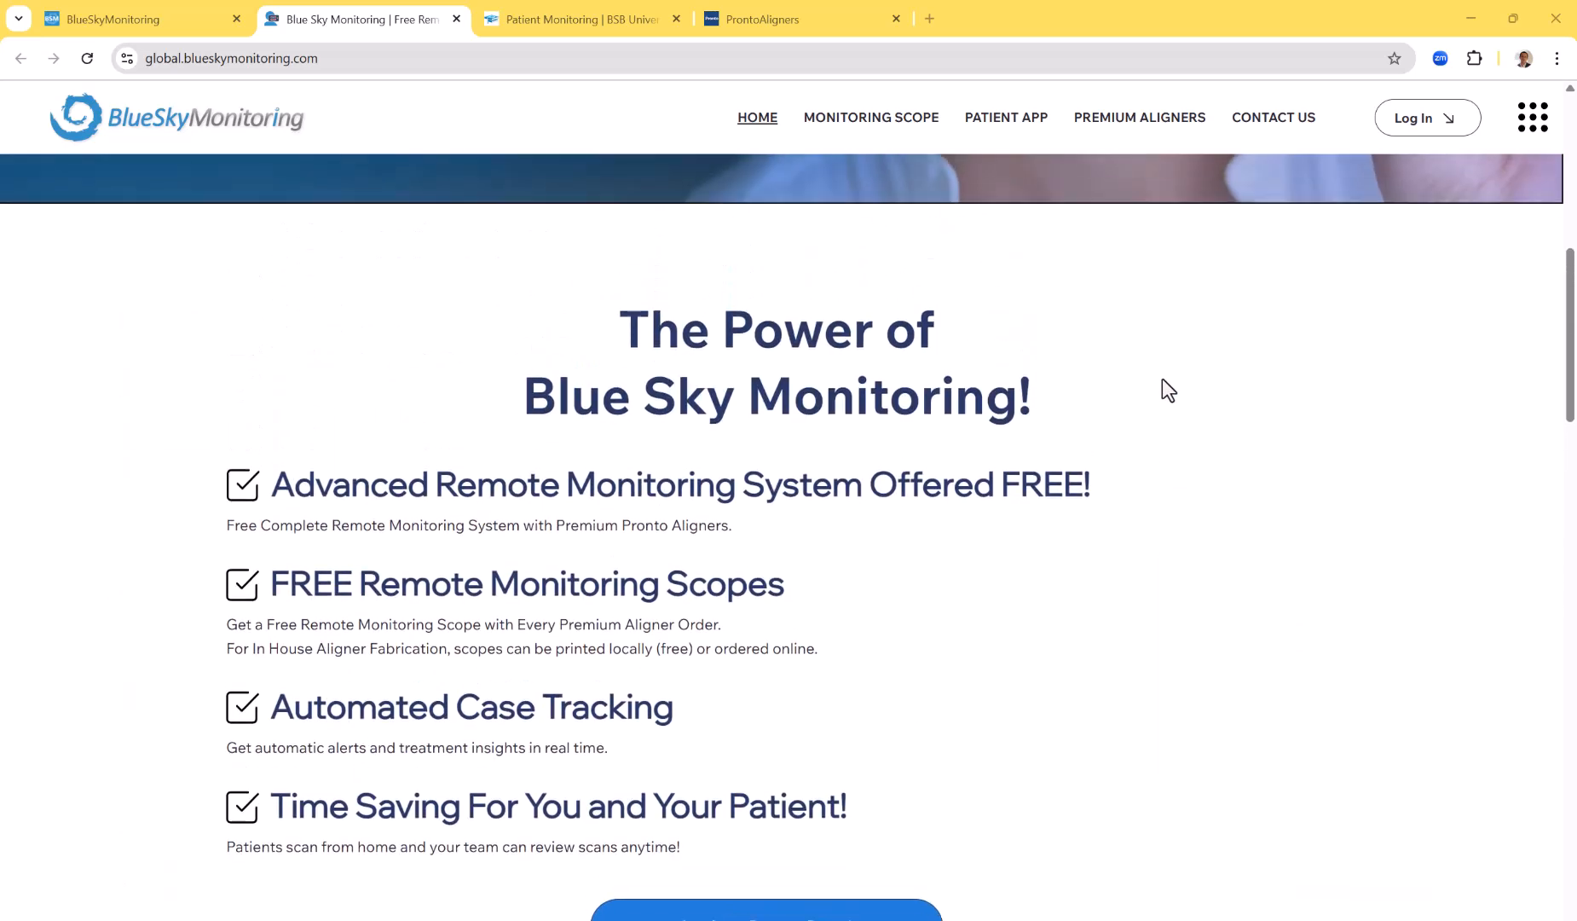
pyautogui.scroll(9, 1162, 379)
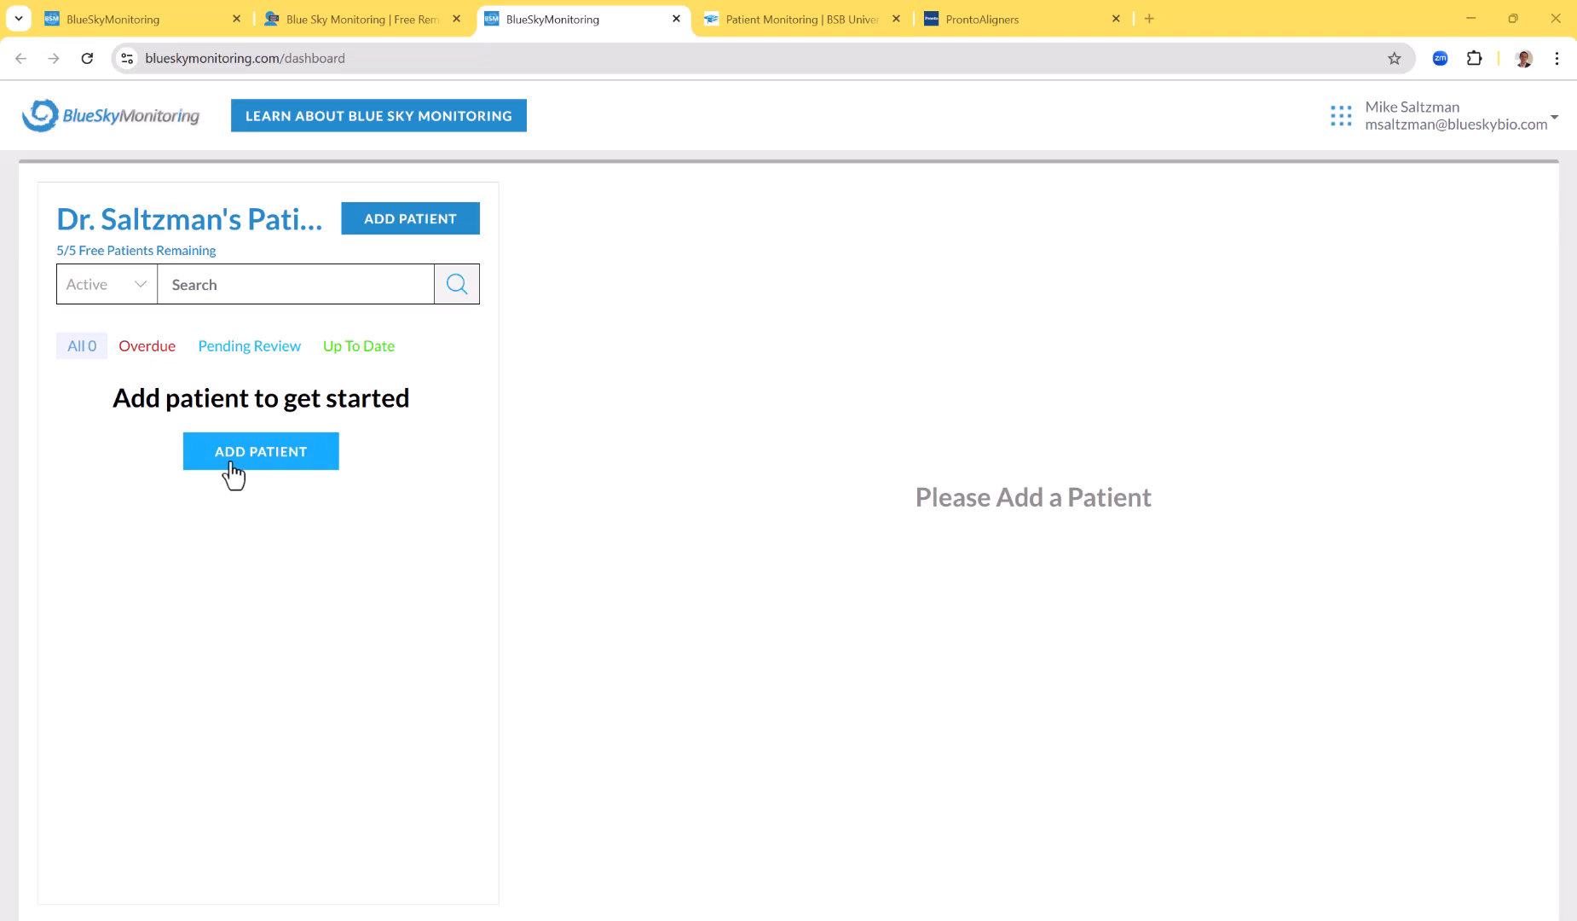
# Check the free-patient allowance shown above the patient search on the doctor's dashboard
pyautogui.doubleClick(61, 252)
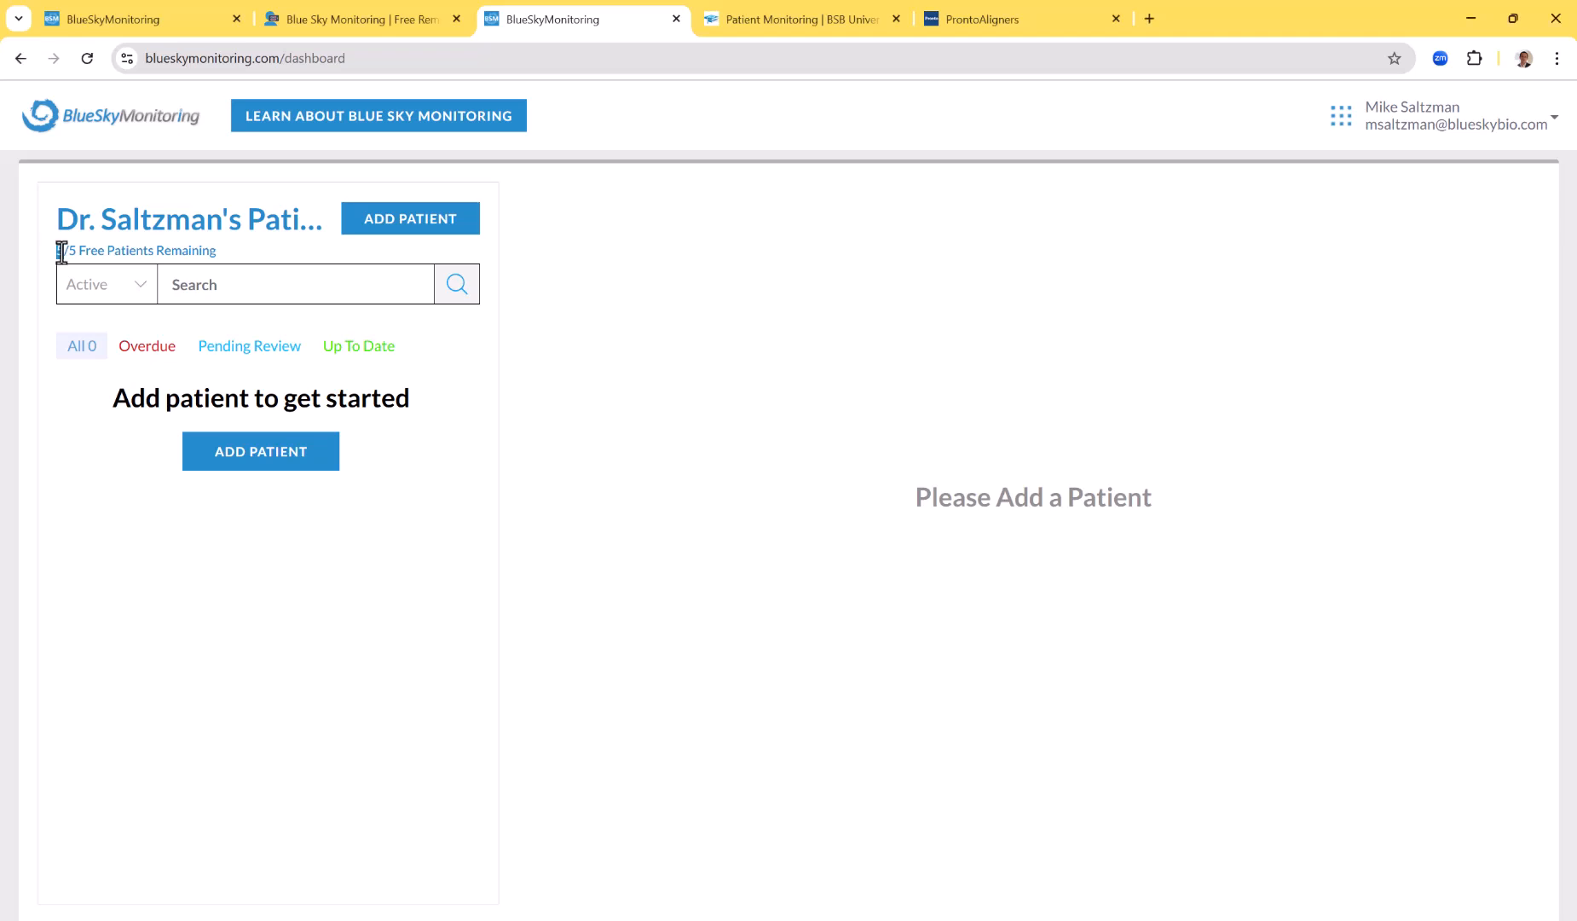
pyautogui.moveTo(62, 252); pyautogui.dragTo(204, 251)
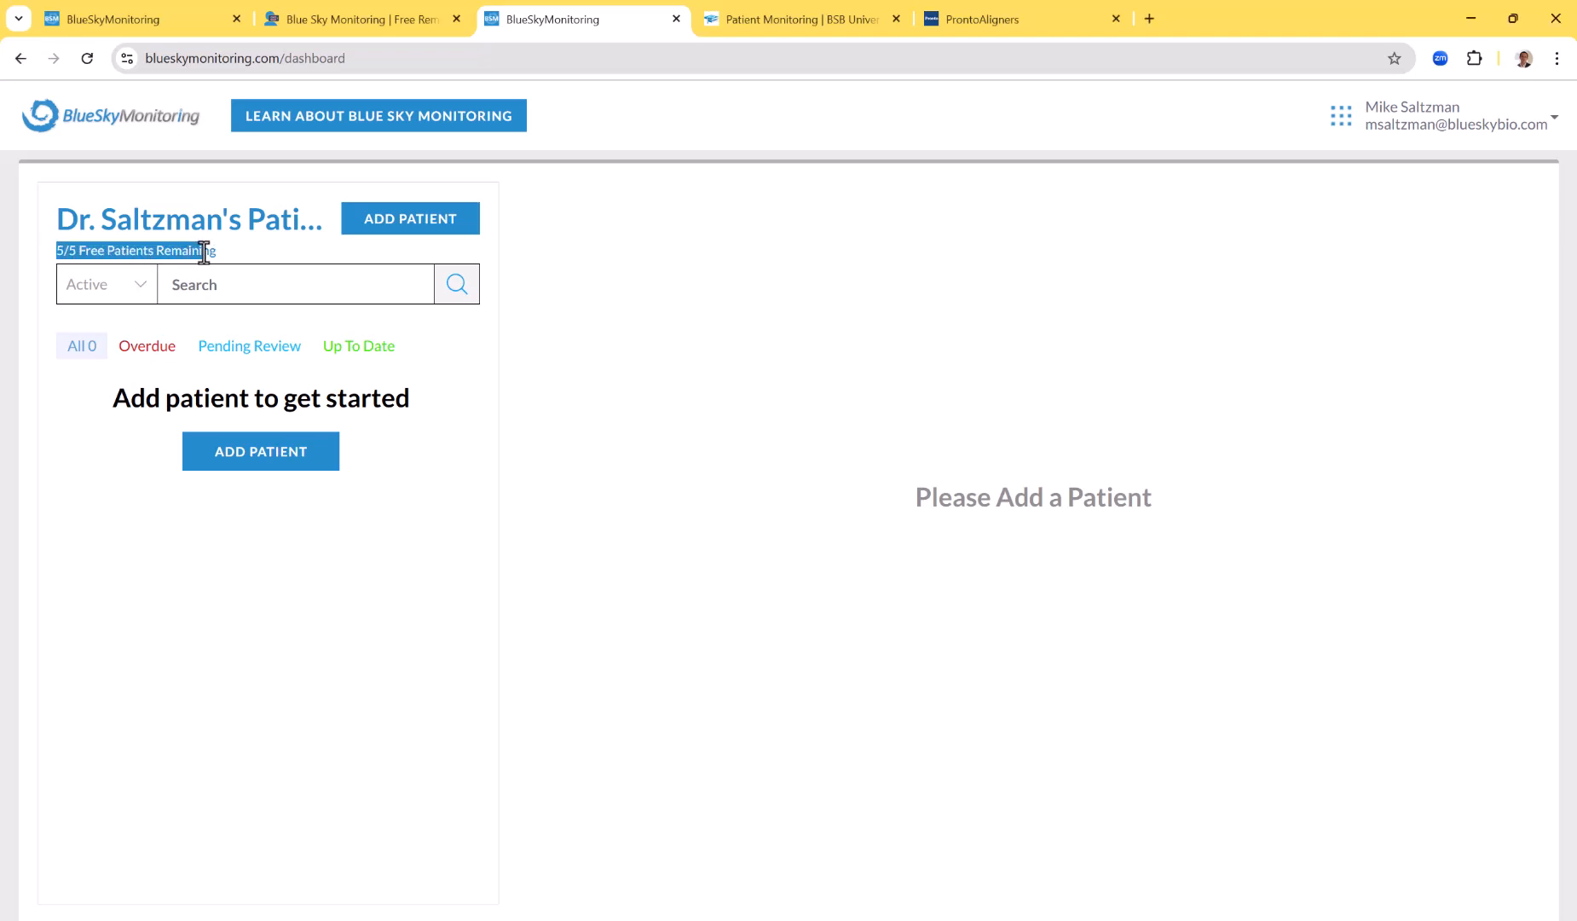
pyautogui.click(204, 251)
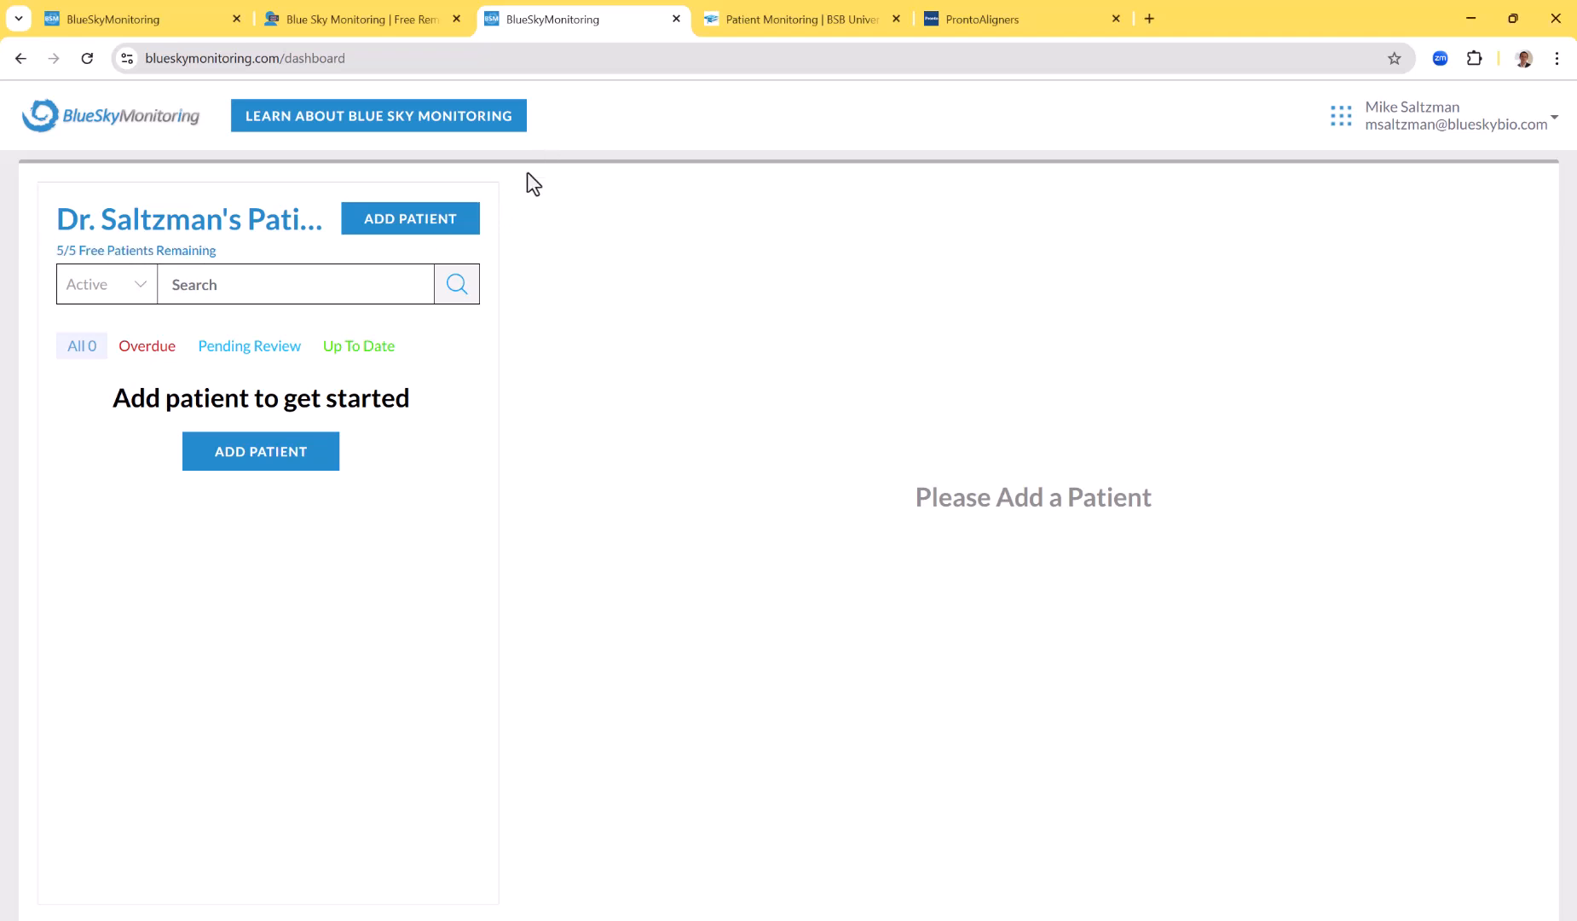
# Start a new patient, fill in the patient's name, contact details and country, and continue to the treatment information
pyautogui.click(250, 457)
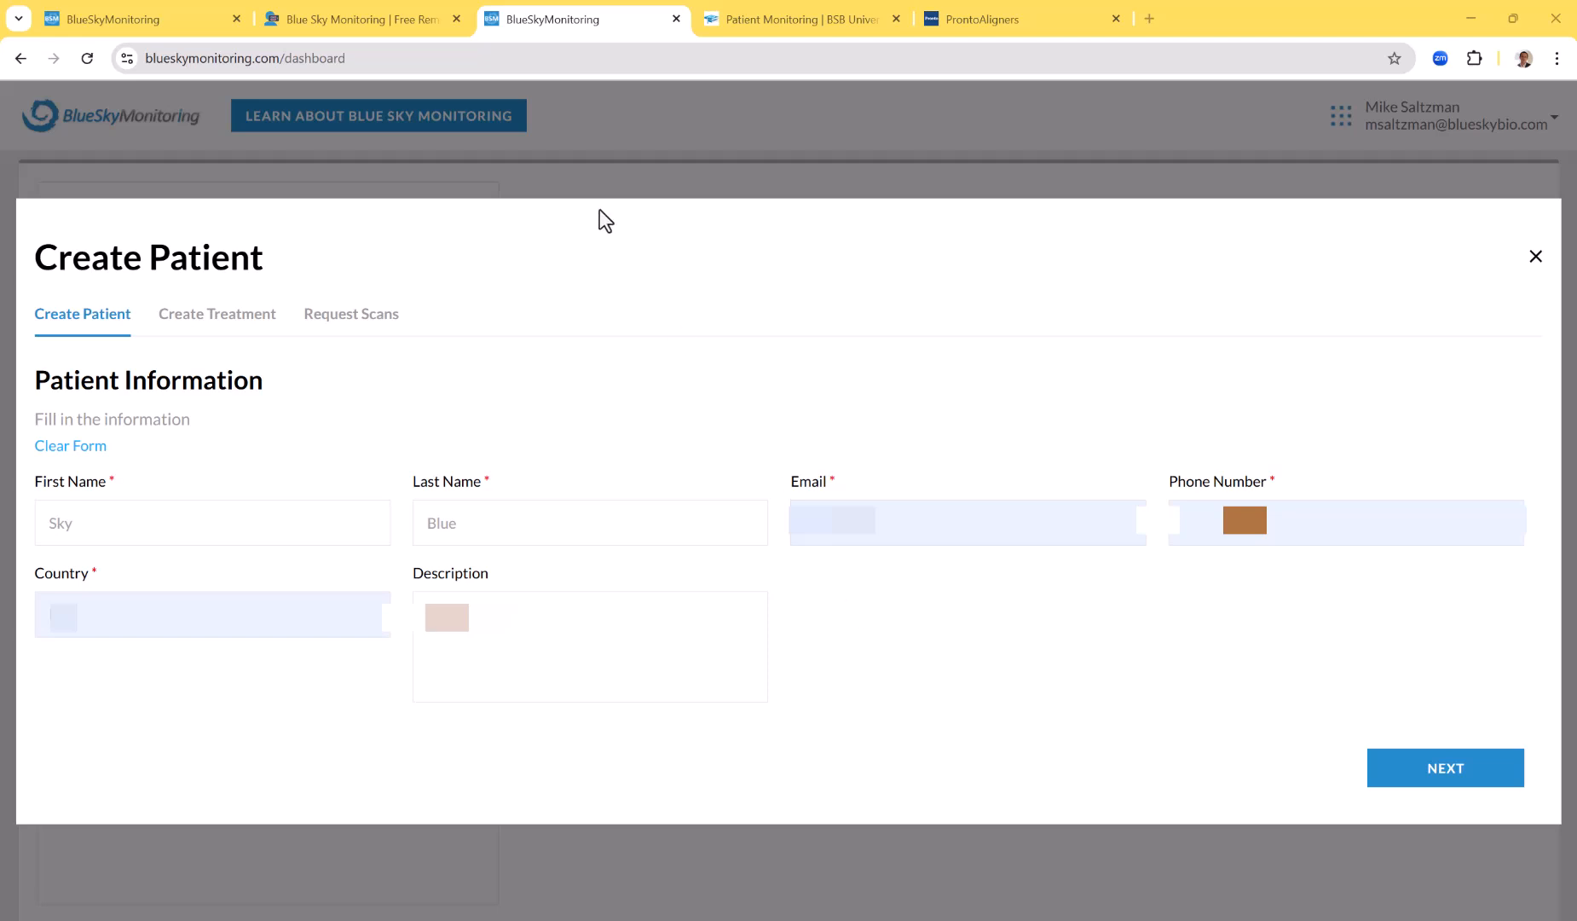
pyautogui.click(1490, 781)
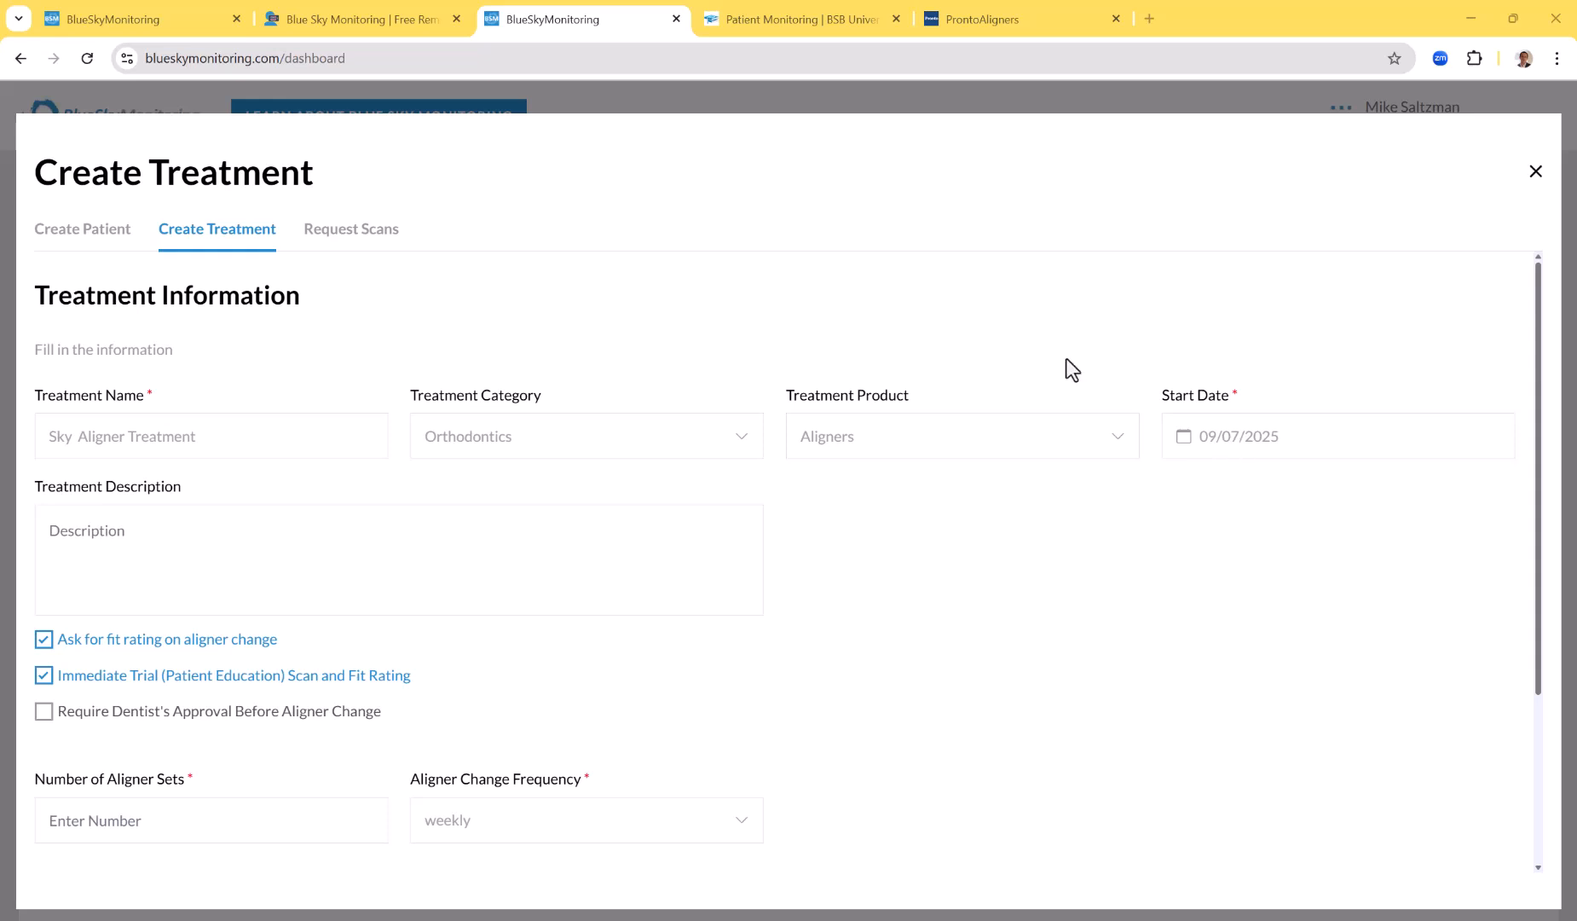
# Define the aligner treatment with 20 aligner sets and a weekly aligner change frequency, keeping the 09/07/2025 start date
pyautogui.click(1247, 454)
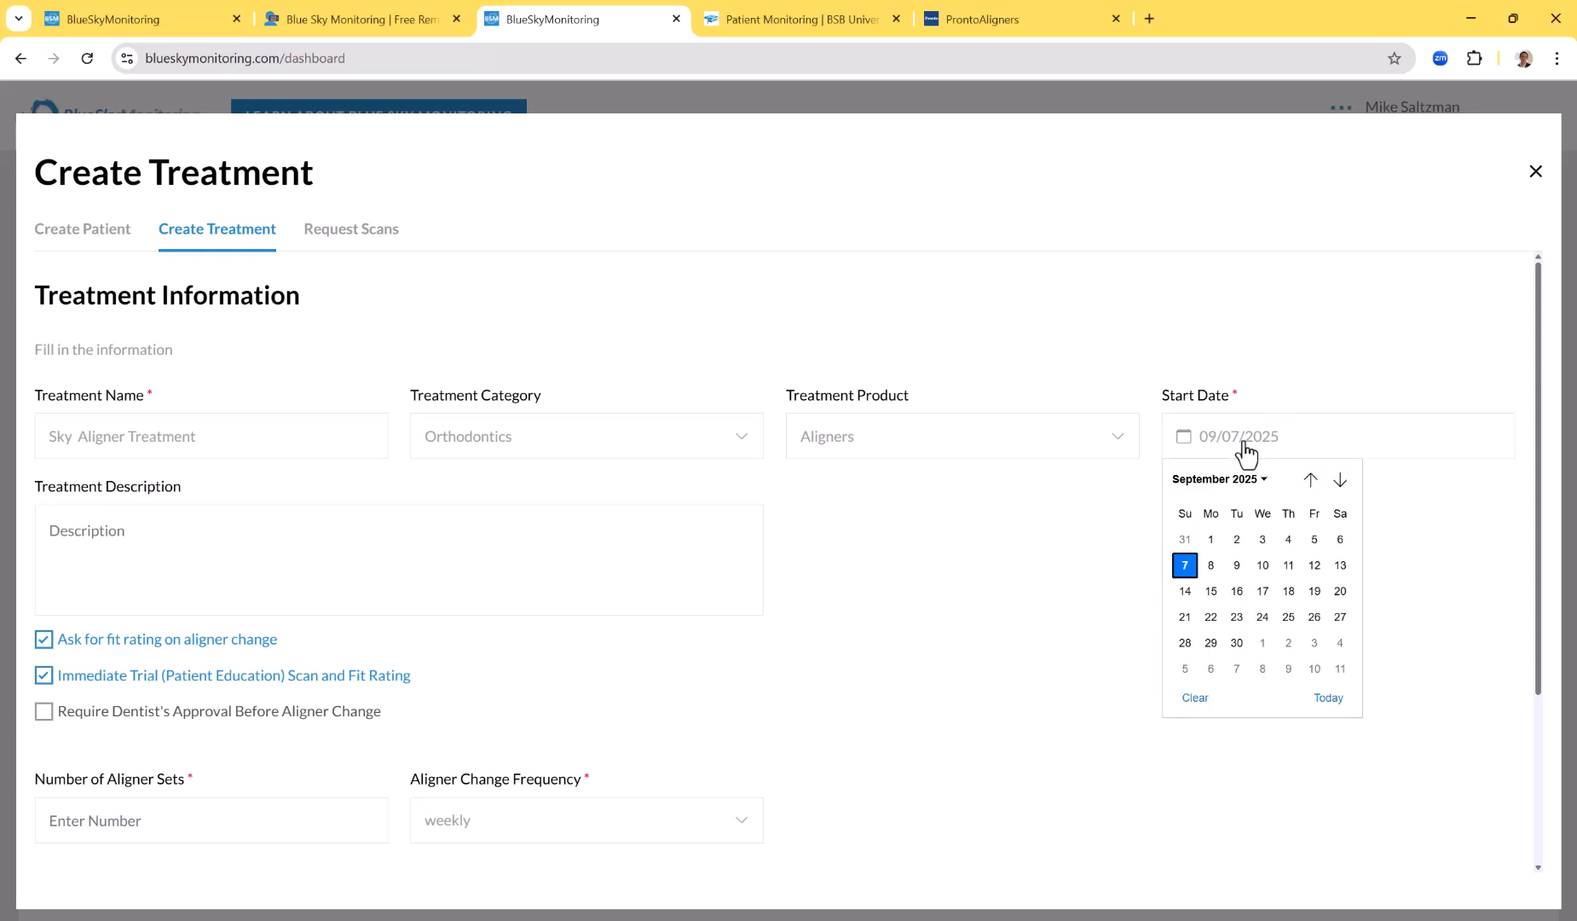
pyautogui.click(1106, 569)
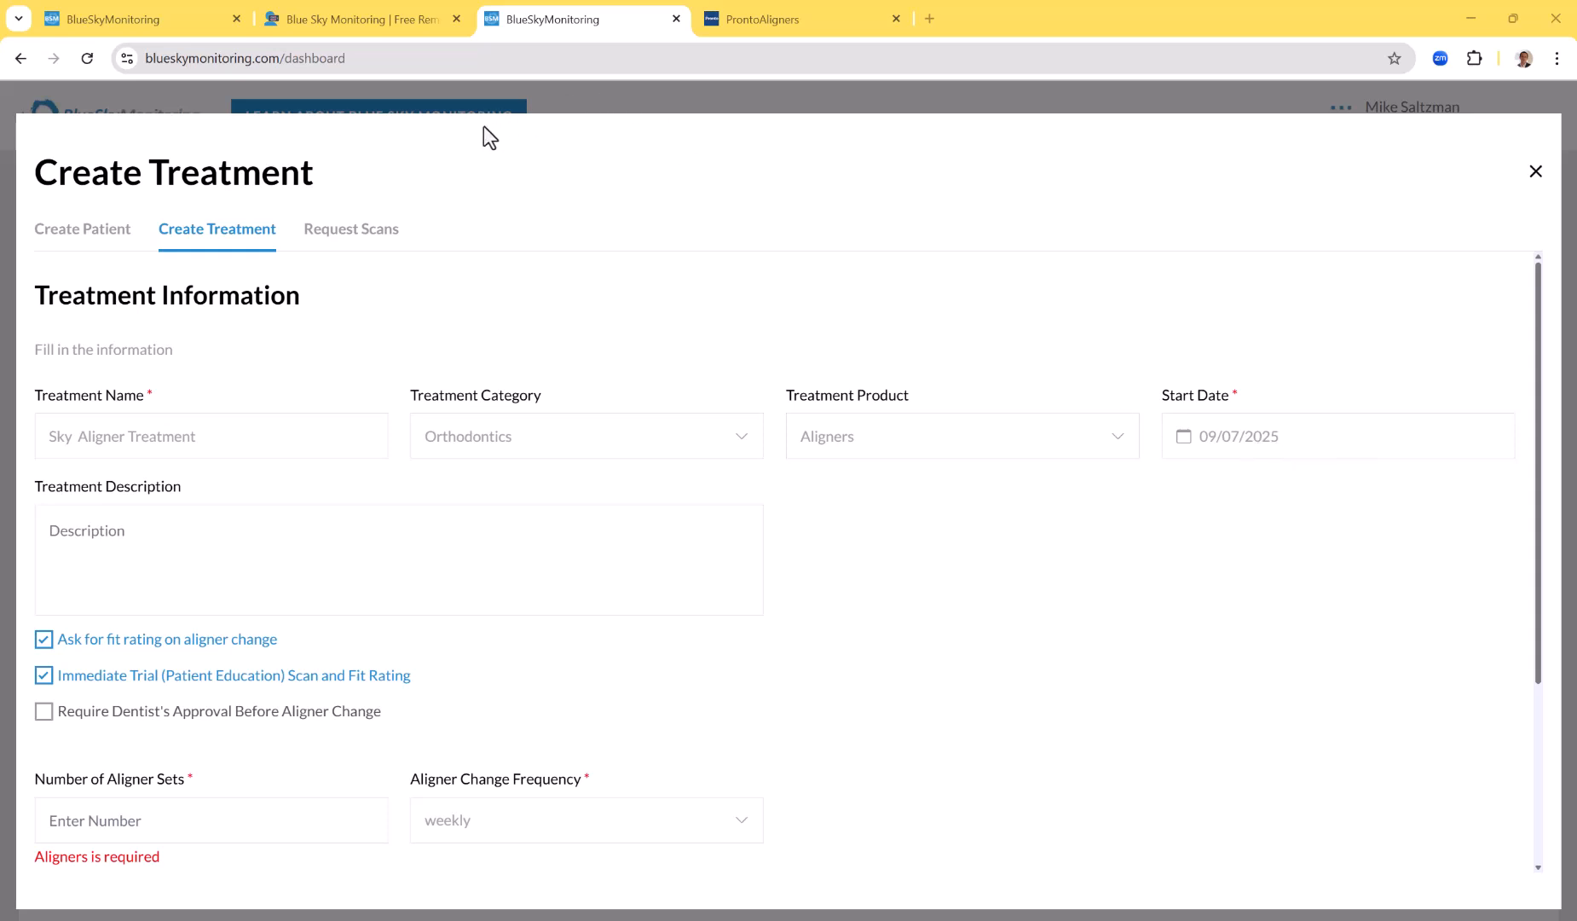
pyautogui.scroll(-3, 341, 348)
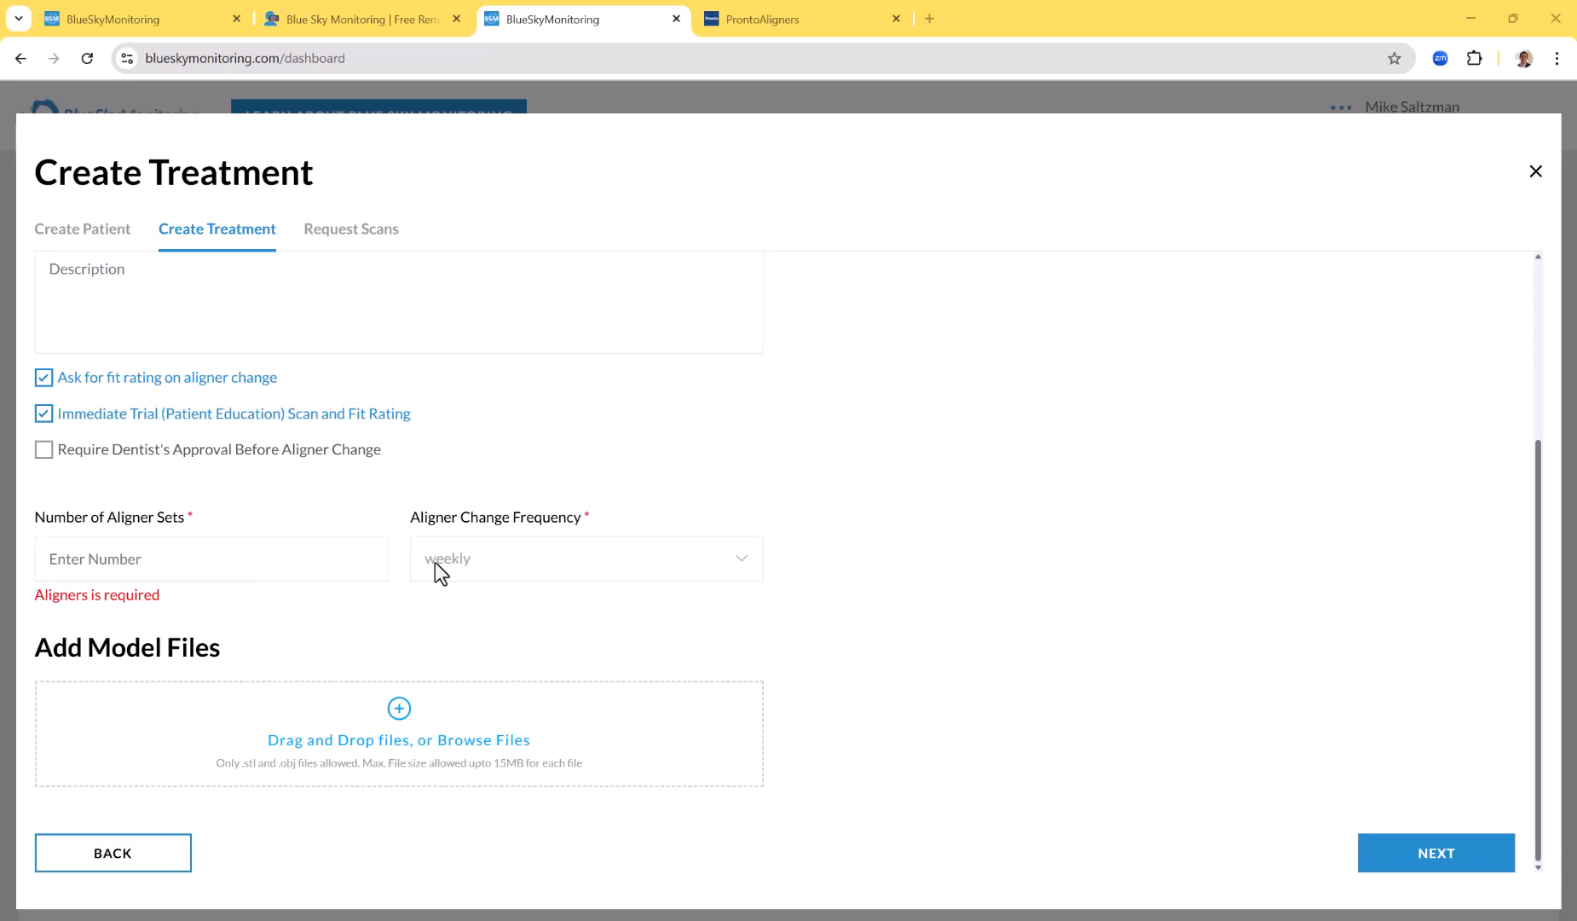
pyautogui.click(547, 564)
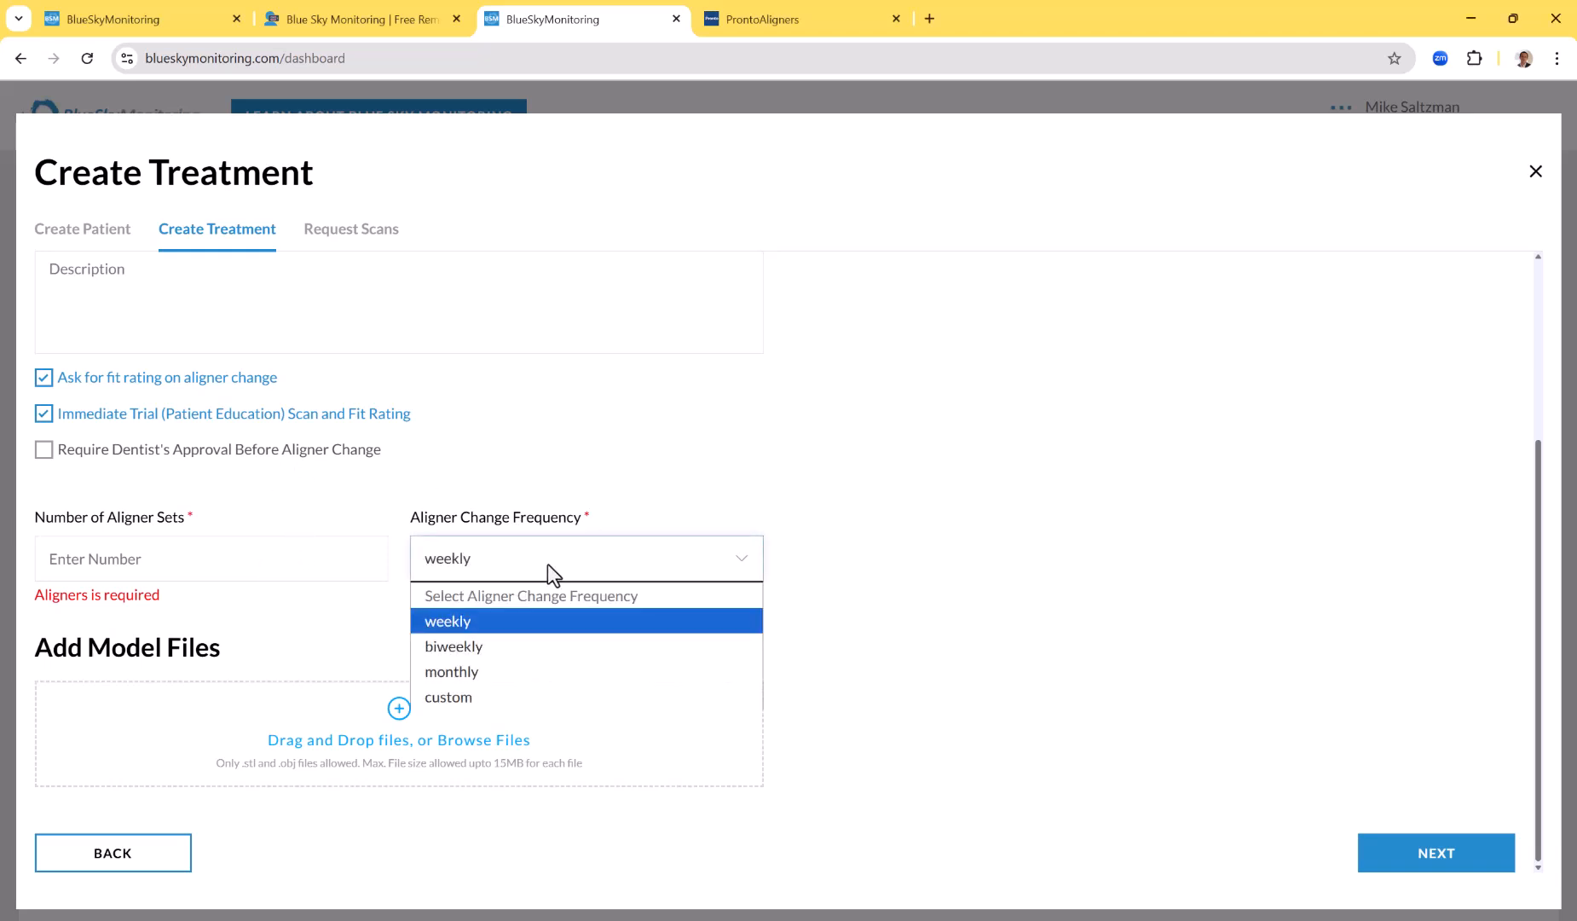
pyautogui.click(483, 697)
pyautogui.click(657, 567)
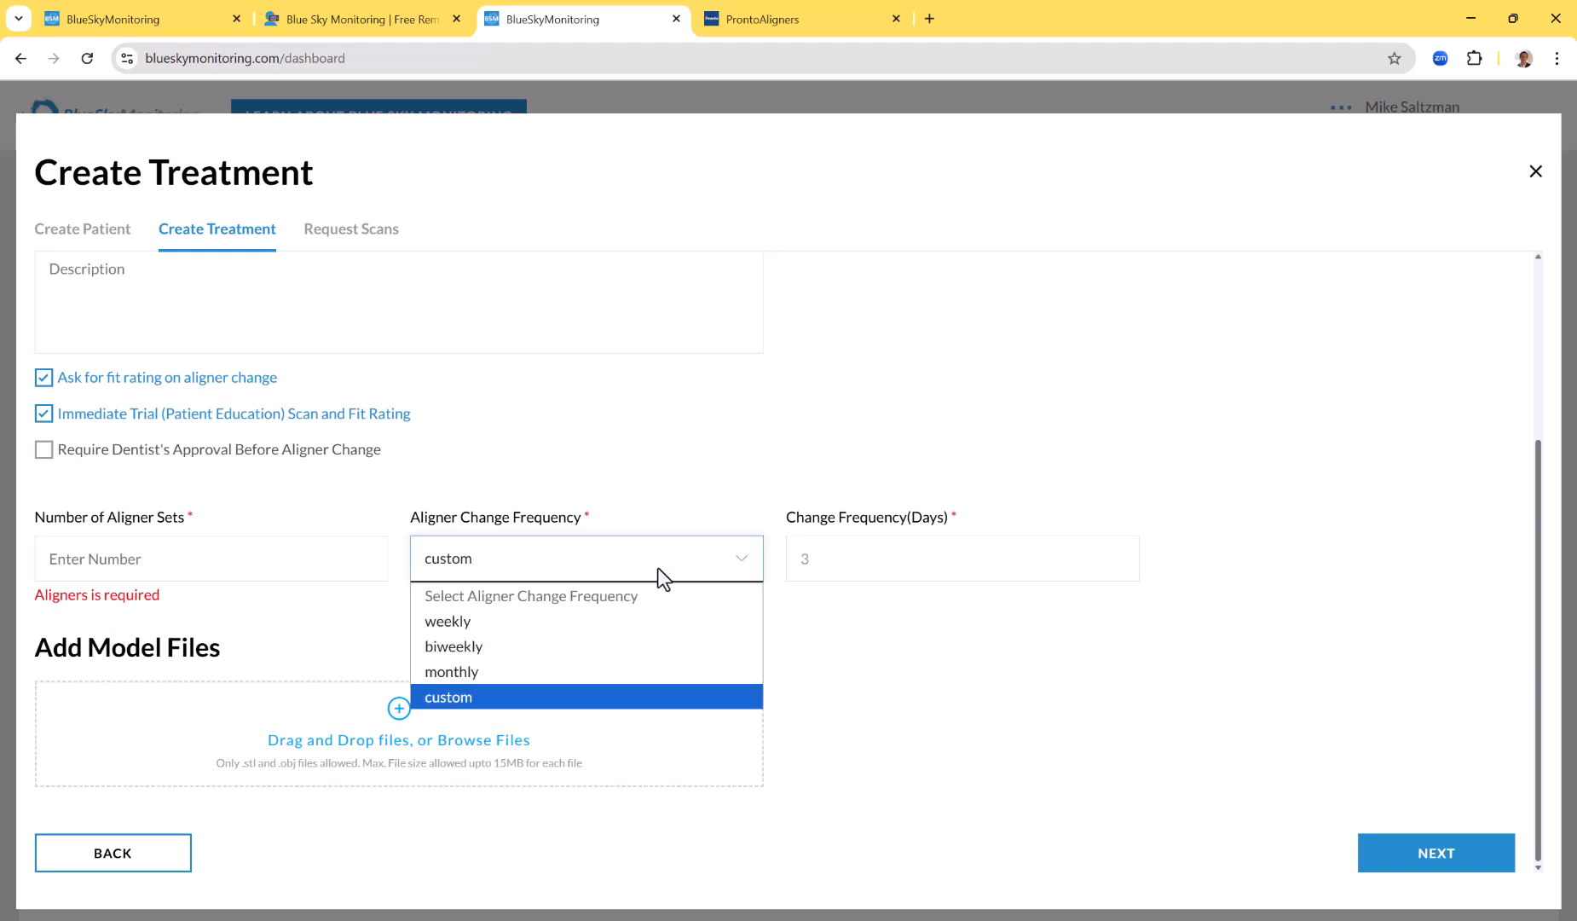
pyautogui.click(603, 619)
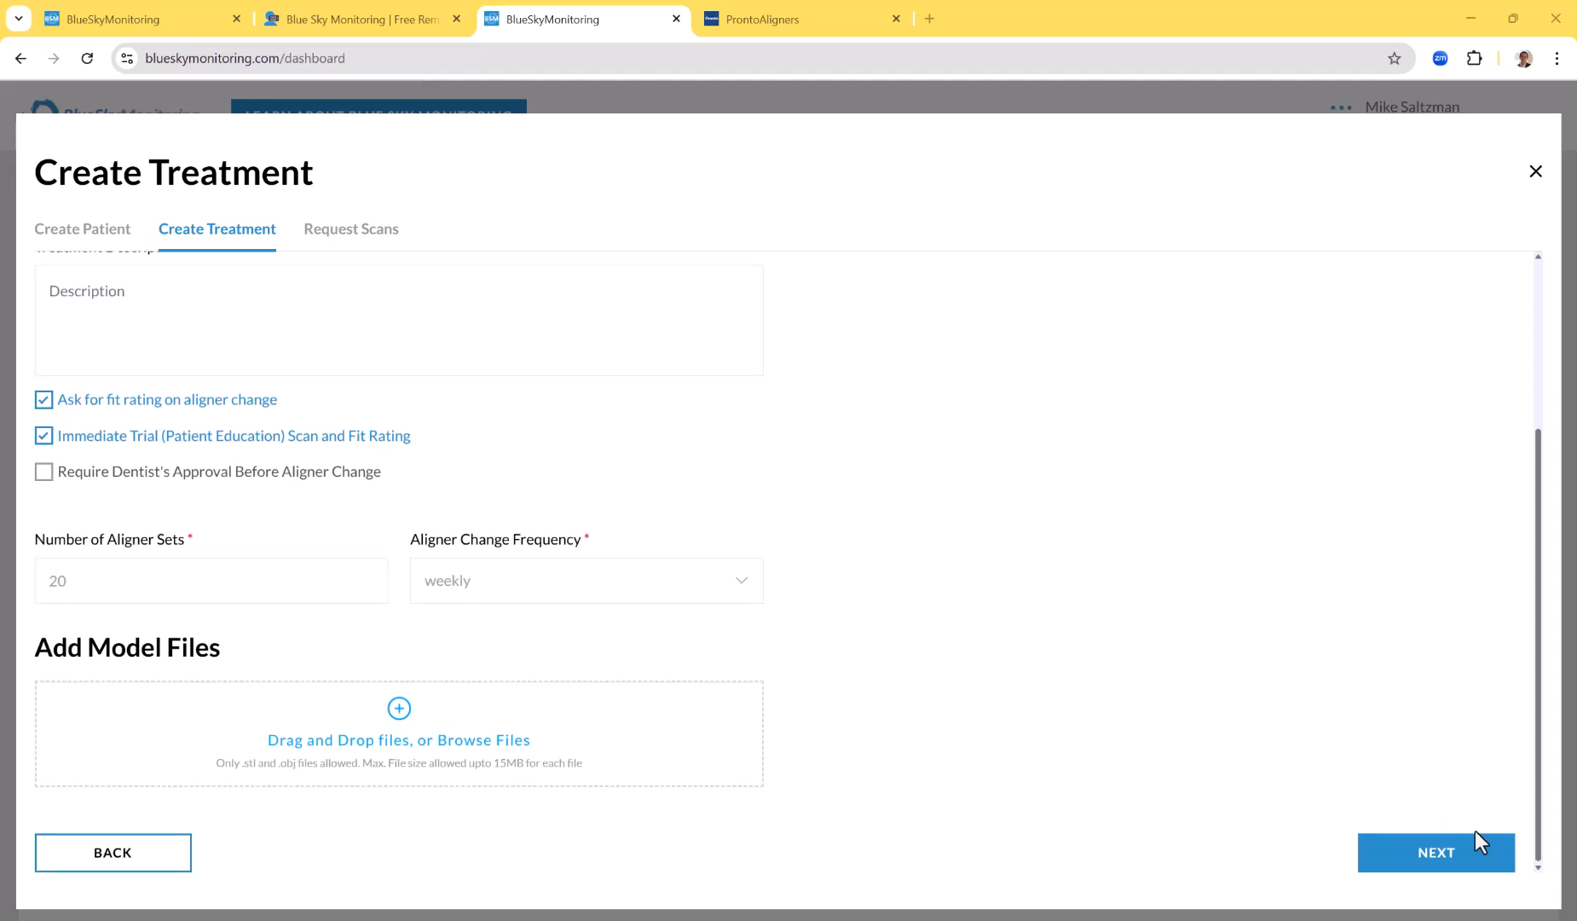
# Accept the default scan schedule for every 2nd aligner change with two horizontal video scans, and finish creating the patient
pyautogui.click(1458, 869)
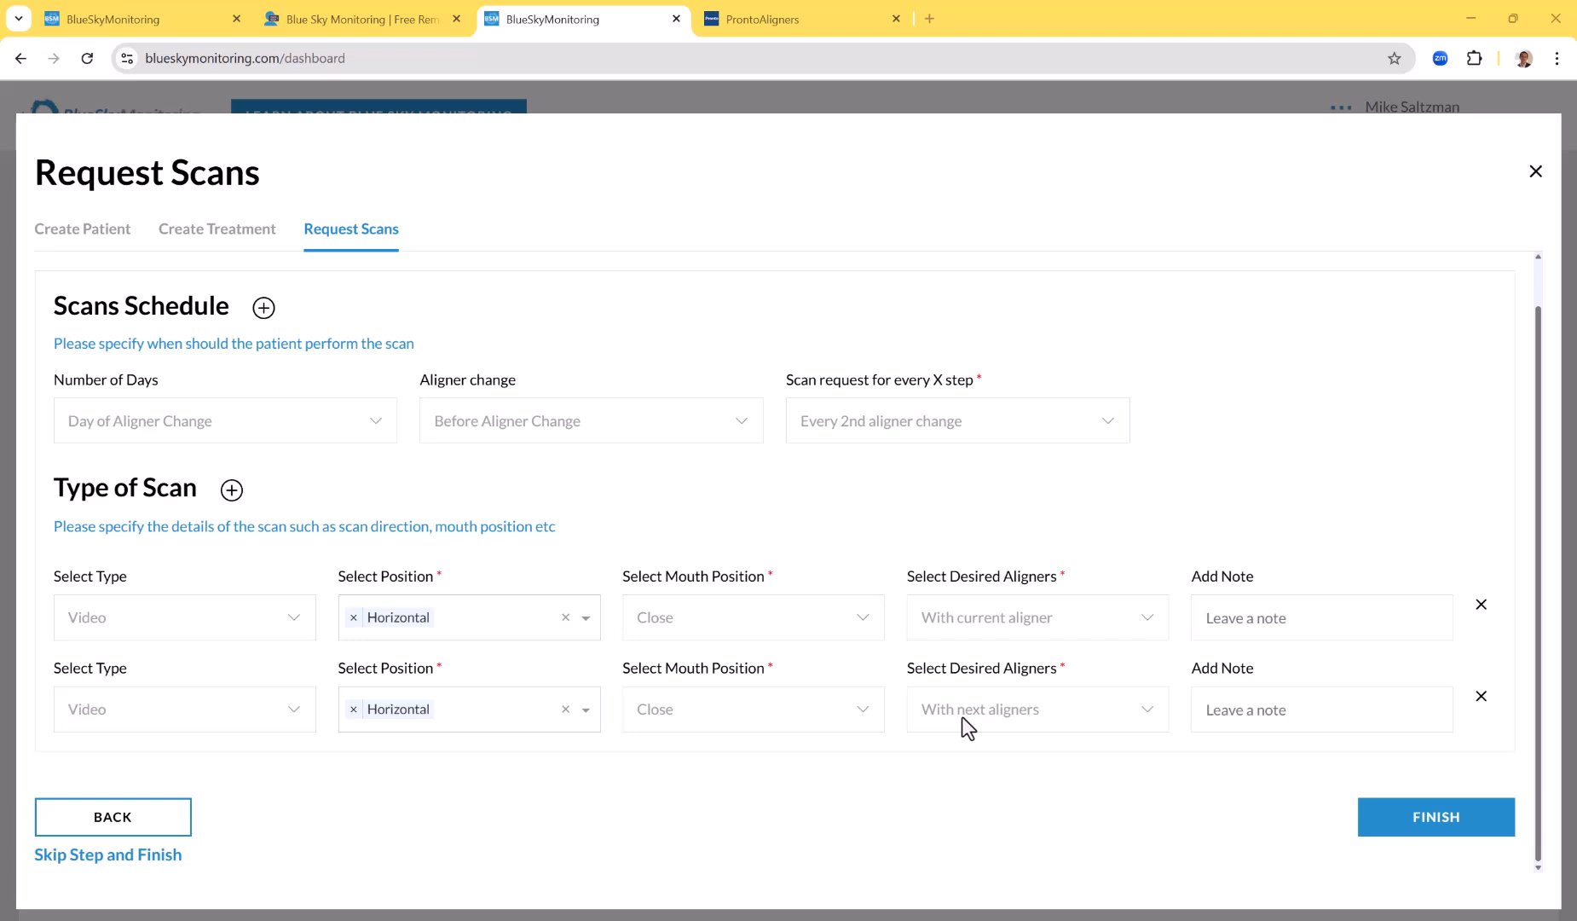
pyautogui.click(1460, 820)
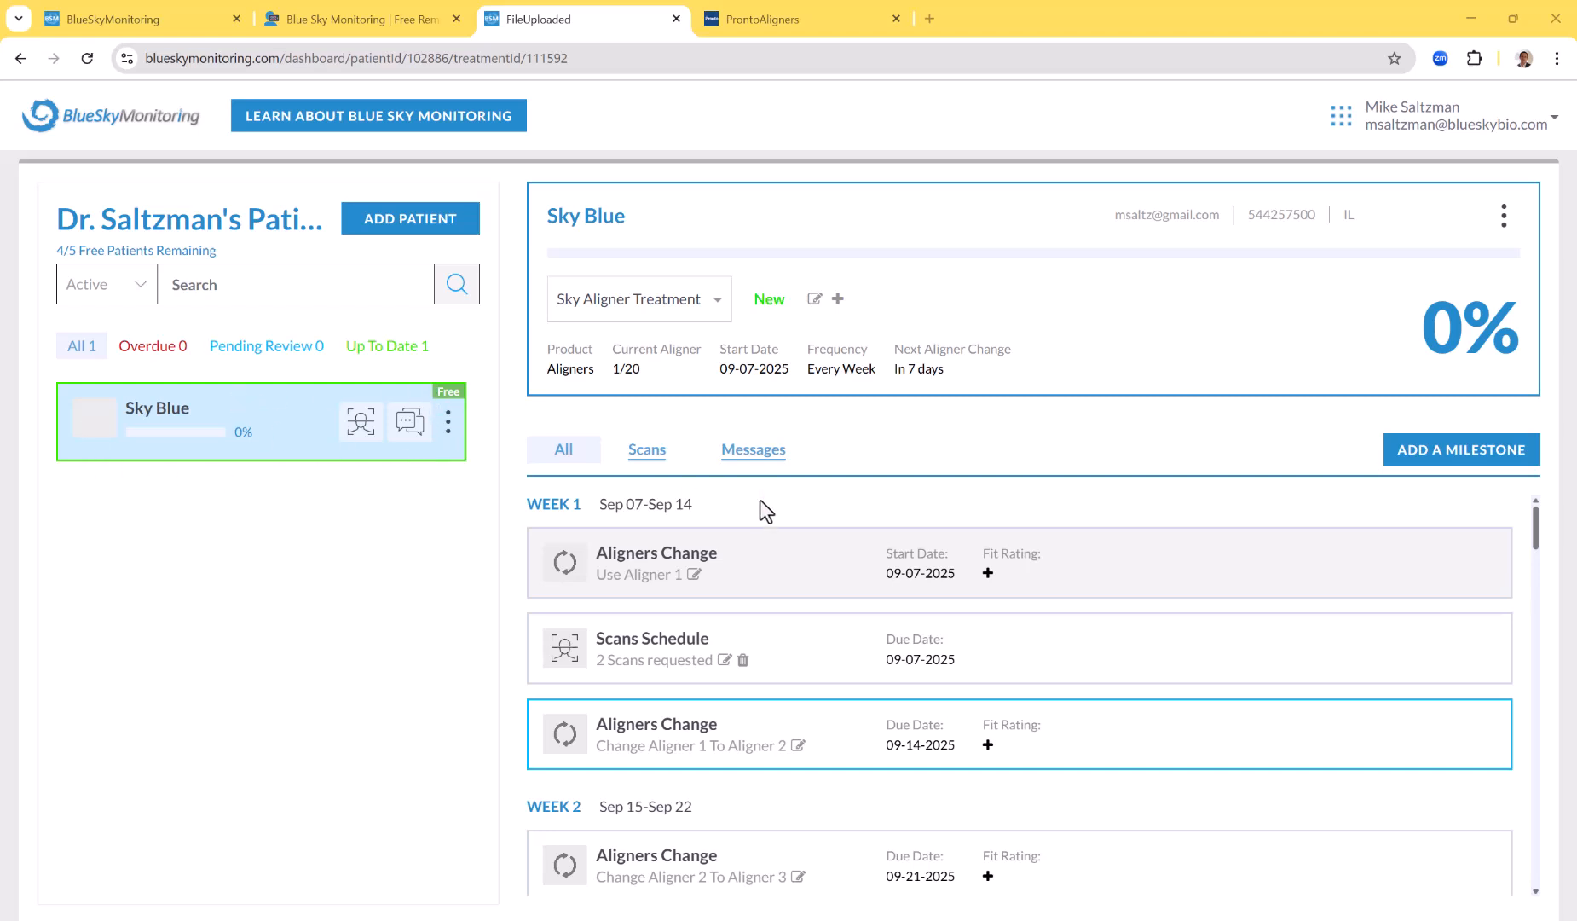
# Review the new patient's weekly treatment timeline and check the overdue patients, returning to the full patient list
pyautogui.scroll(-3, 761, 503)
pyautogui.scroll(3, 763, 503)
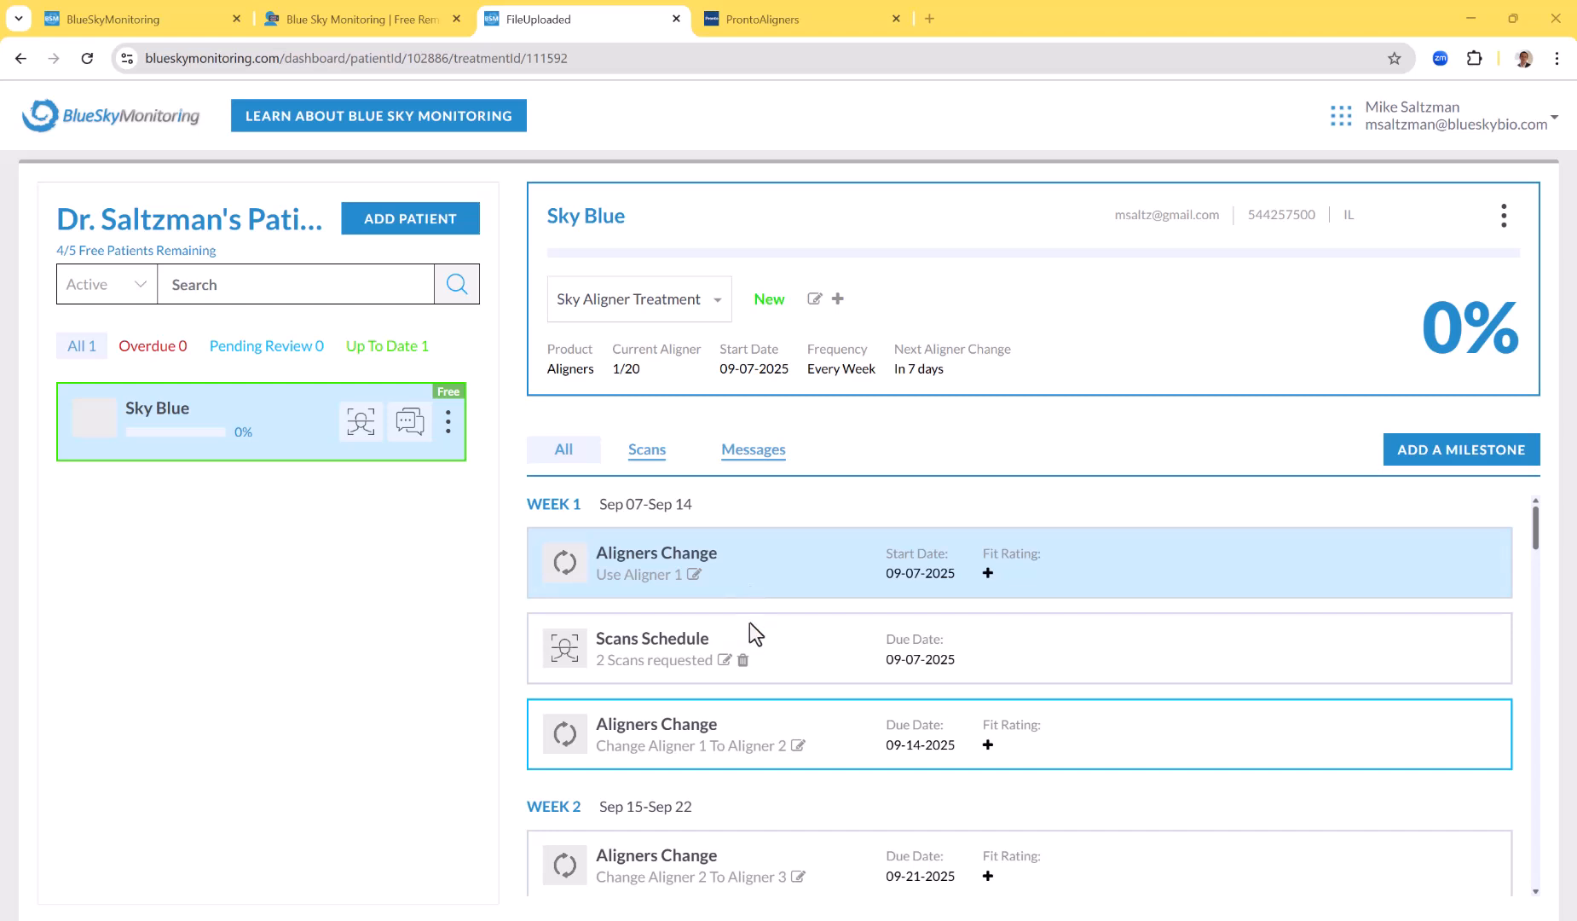
pyautogui.scroll(-2, 752, 658)
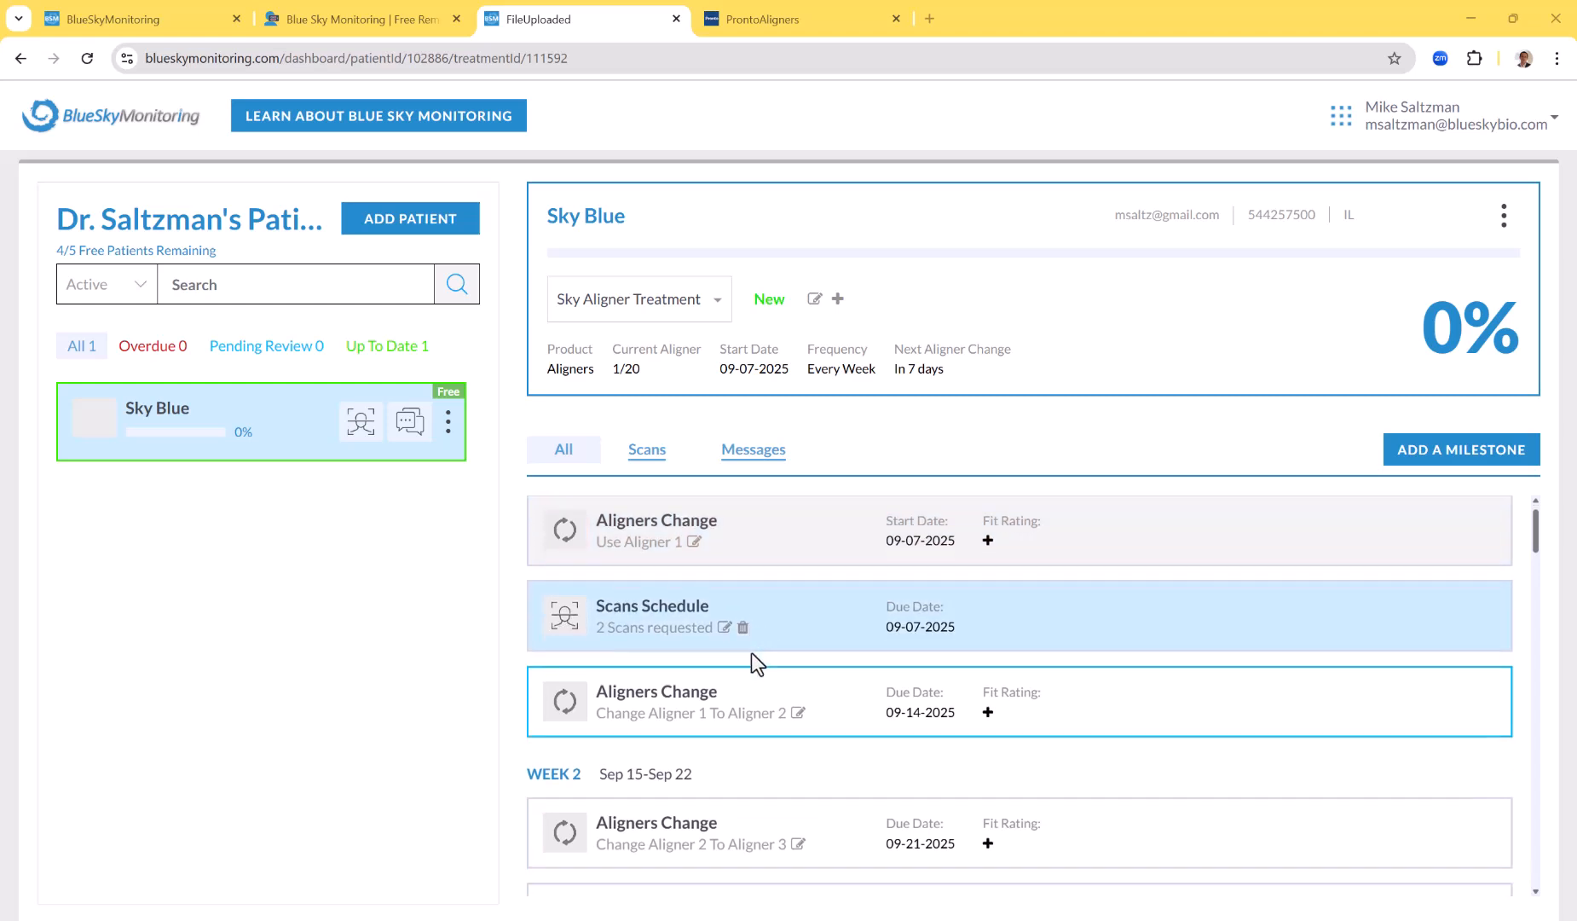
pyautogui.scroll(2, 746, 665)
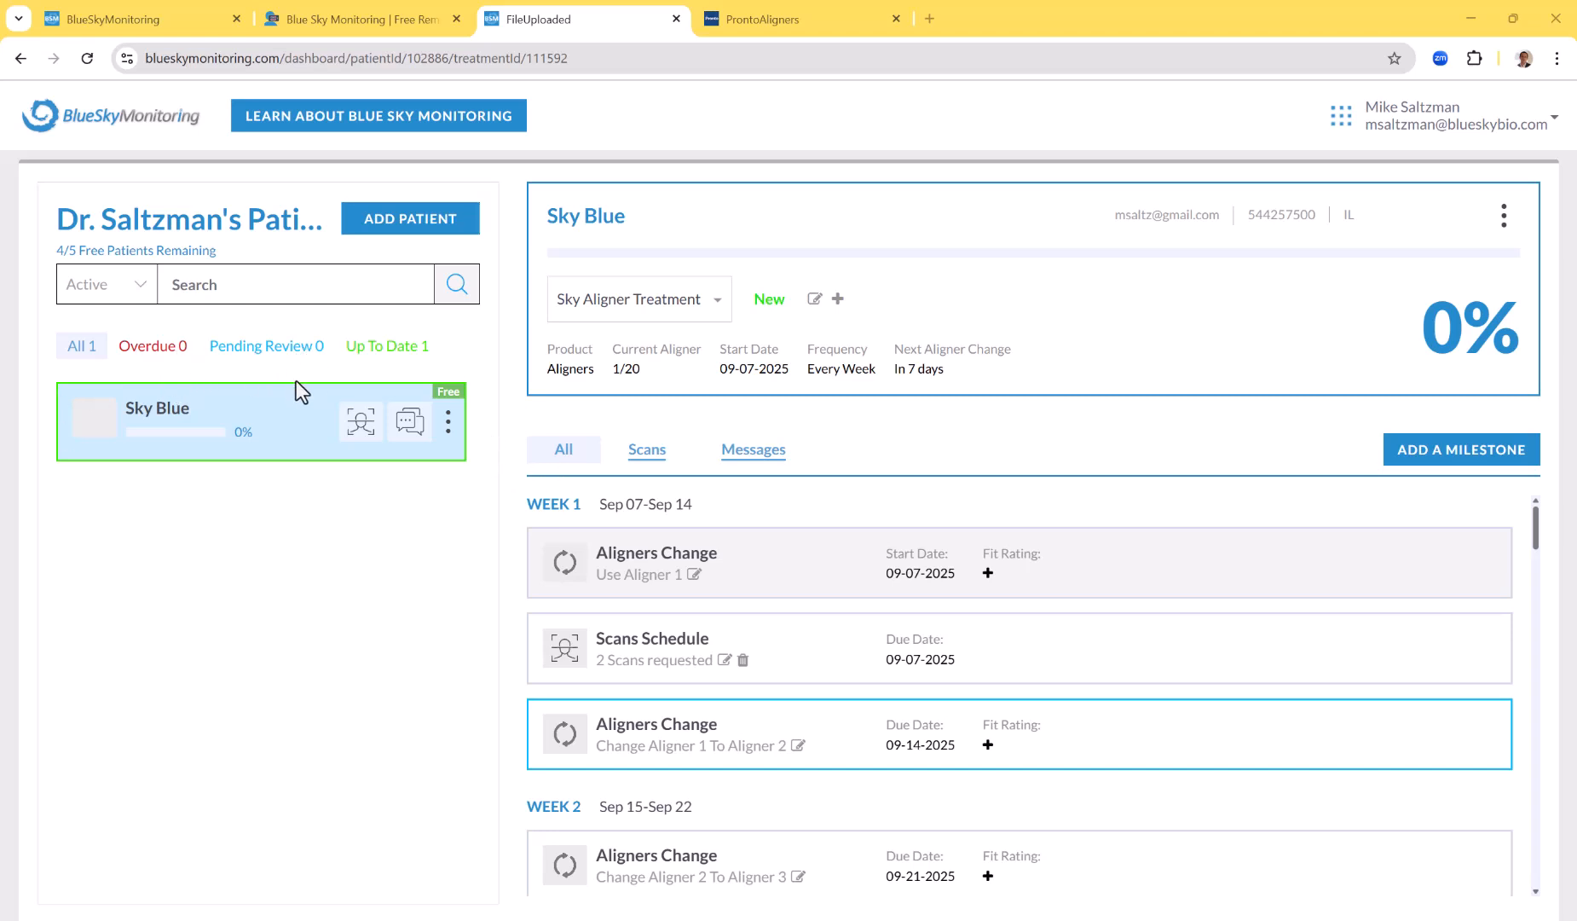
pyautogui.click(170, 345)
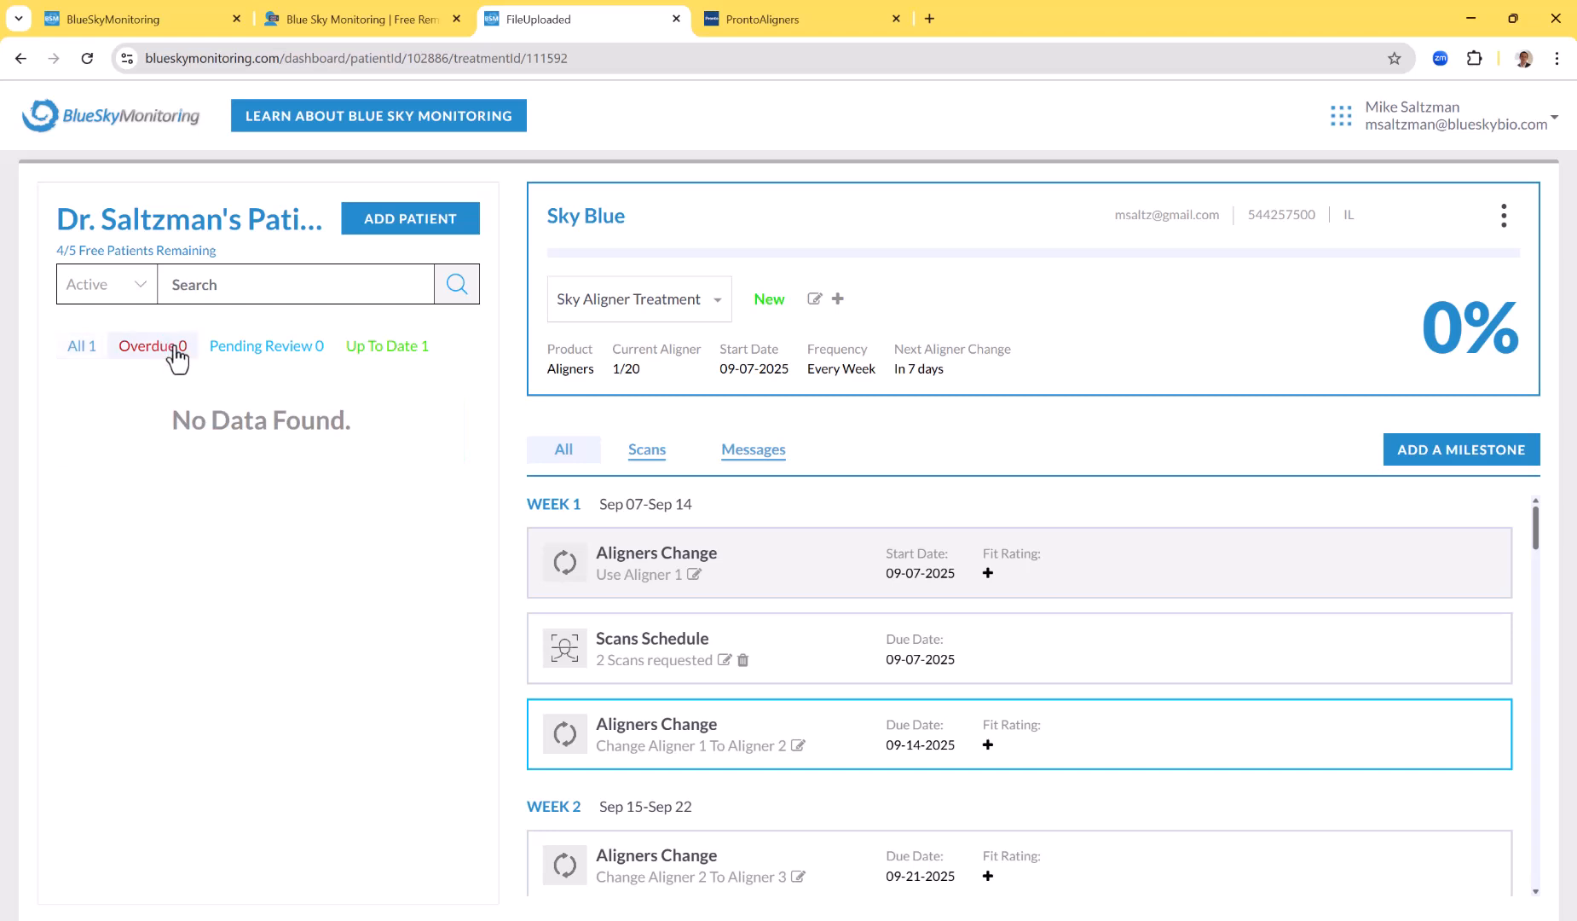
pyautogui.click(82, 350)
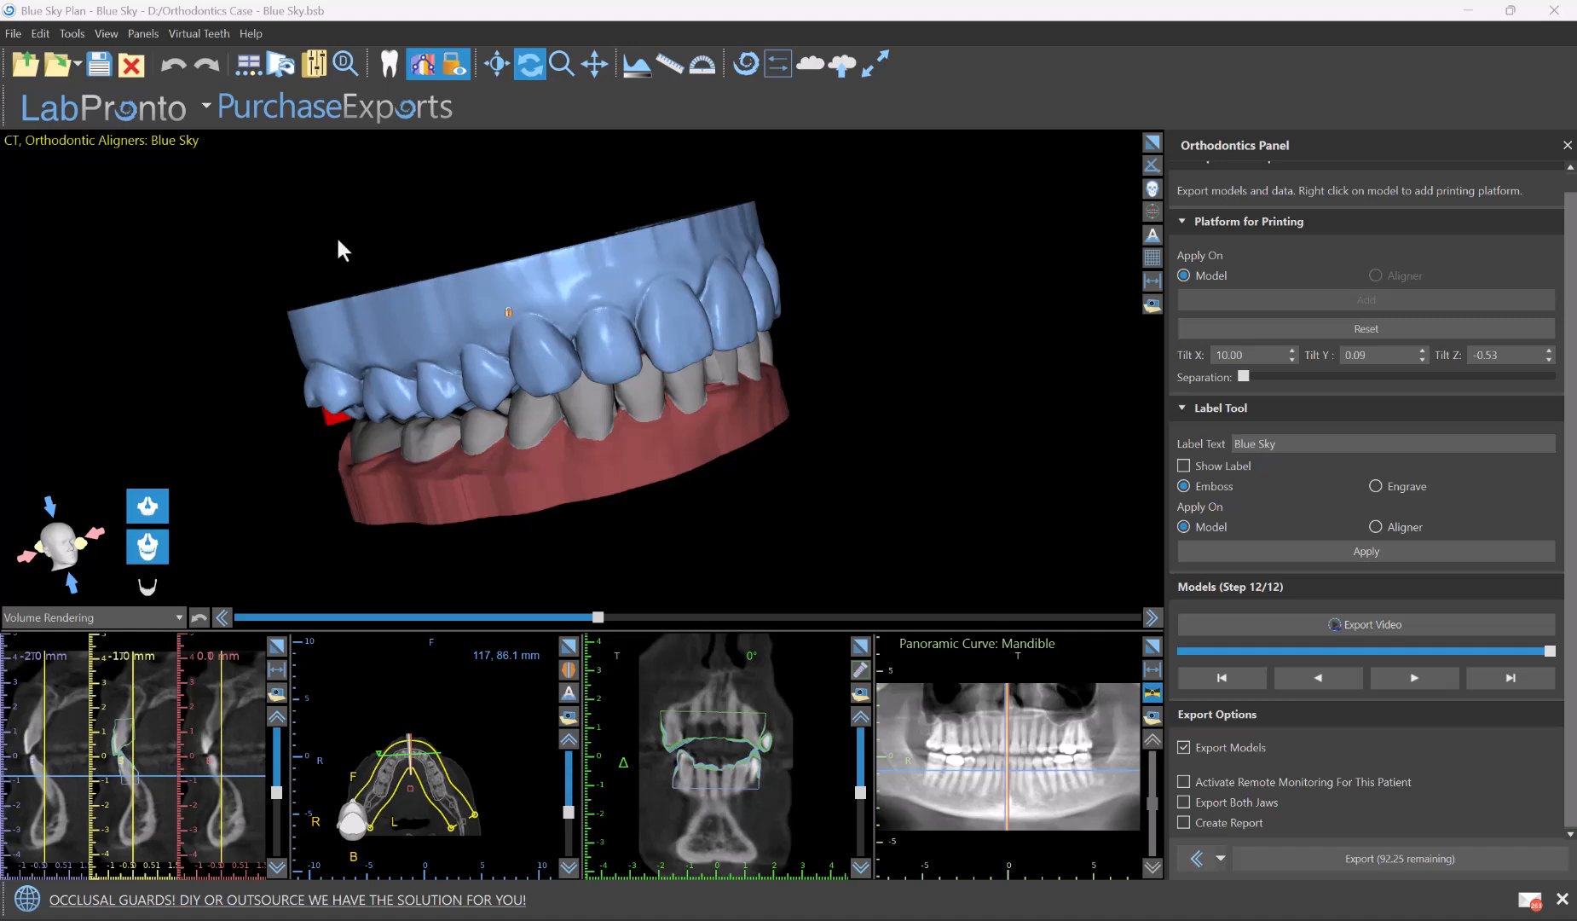
# In Blue Sky Plan, export the models with remote monitoring, both jaws and a report enabled, to the Sky Blue Export folder
pyautogui.moveTo(337, 234)
pyautogui.mouseDown()
pyautogui.moveTo(409, 323)
pyautogui.moveTo(354, 247)
pyautogui.mouseUp()
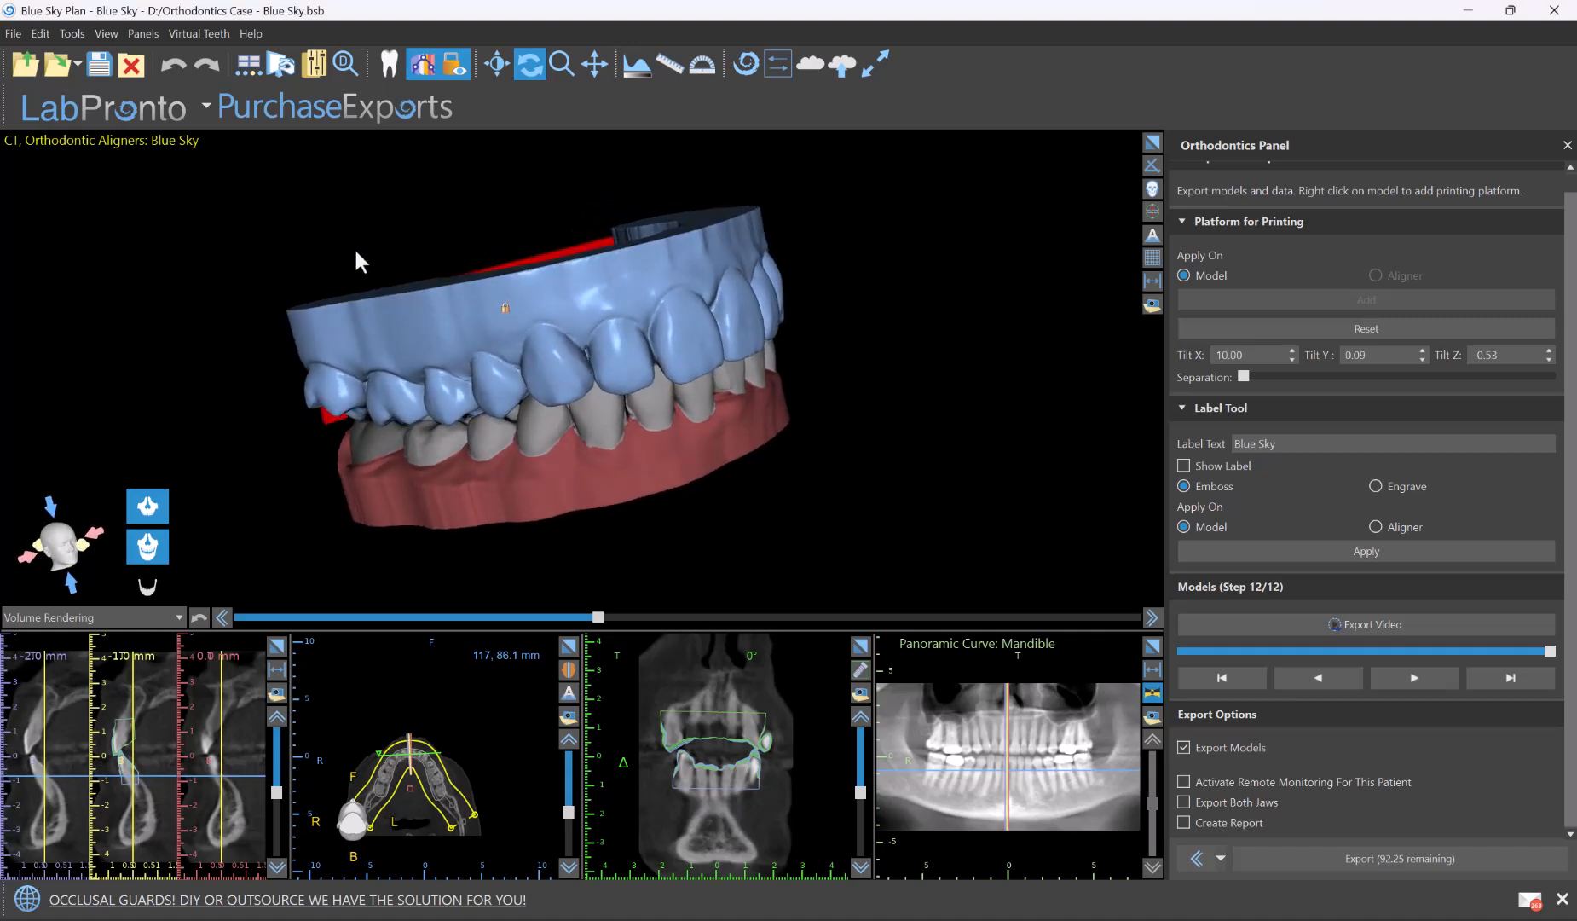
pyautogui.moveTo(794, 395); pyautogui.dragTo(678, 455)
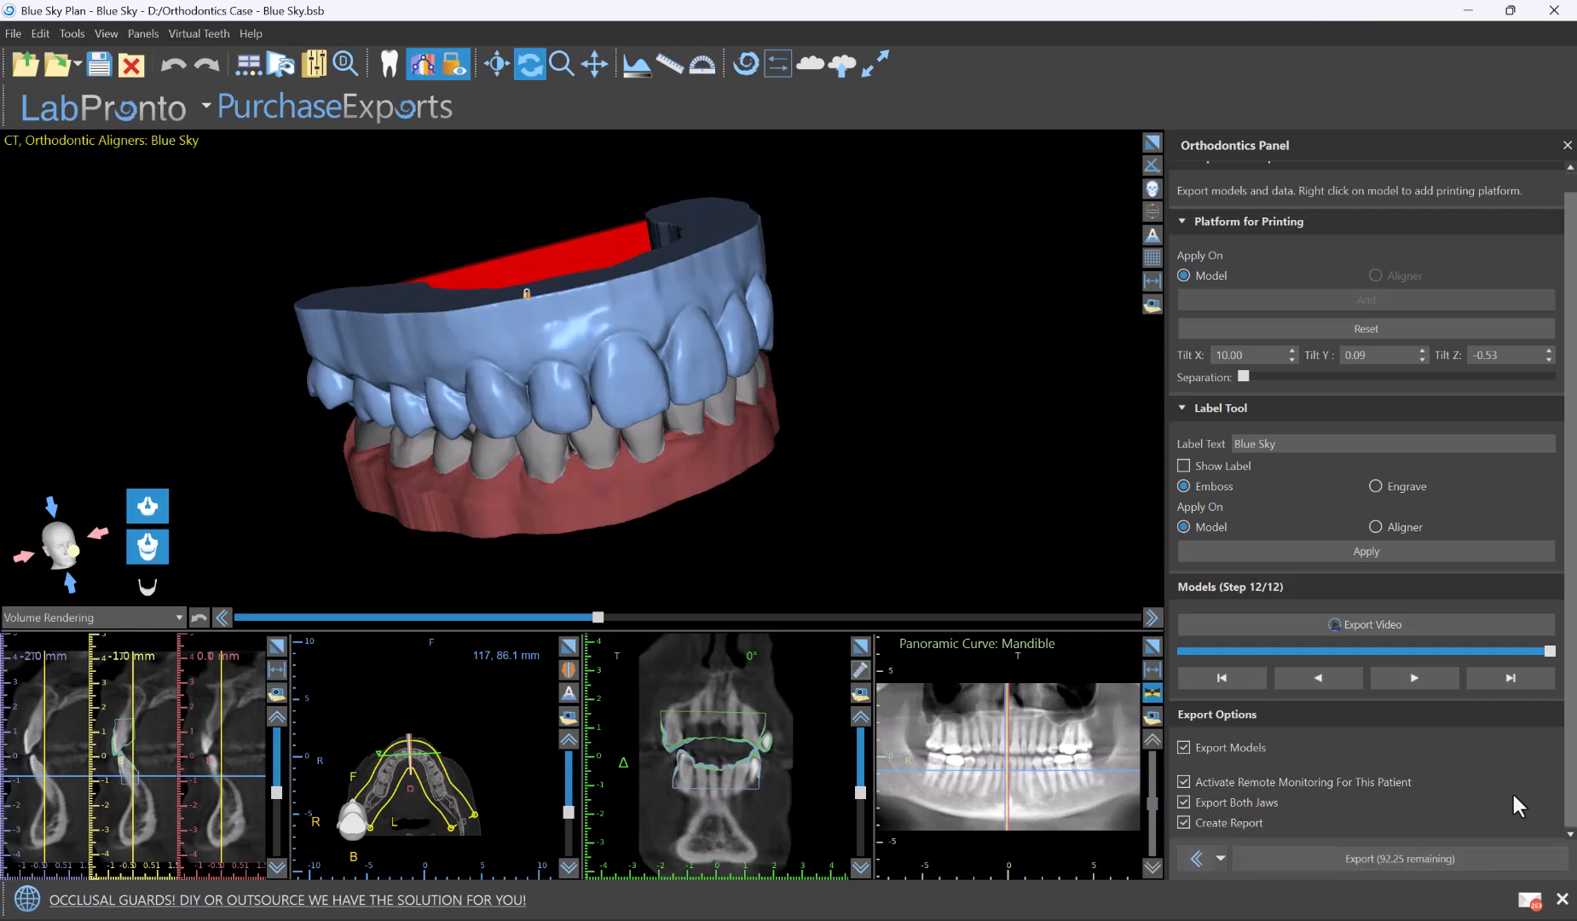
pyautogui.click(1400, 859)
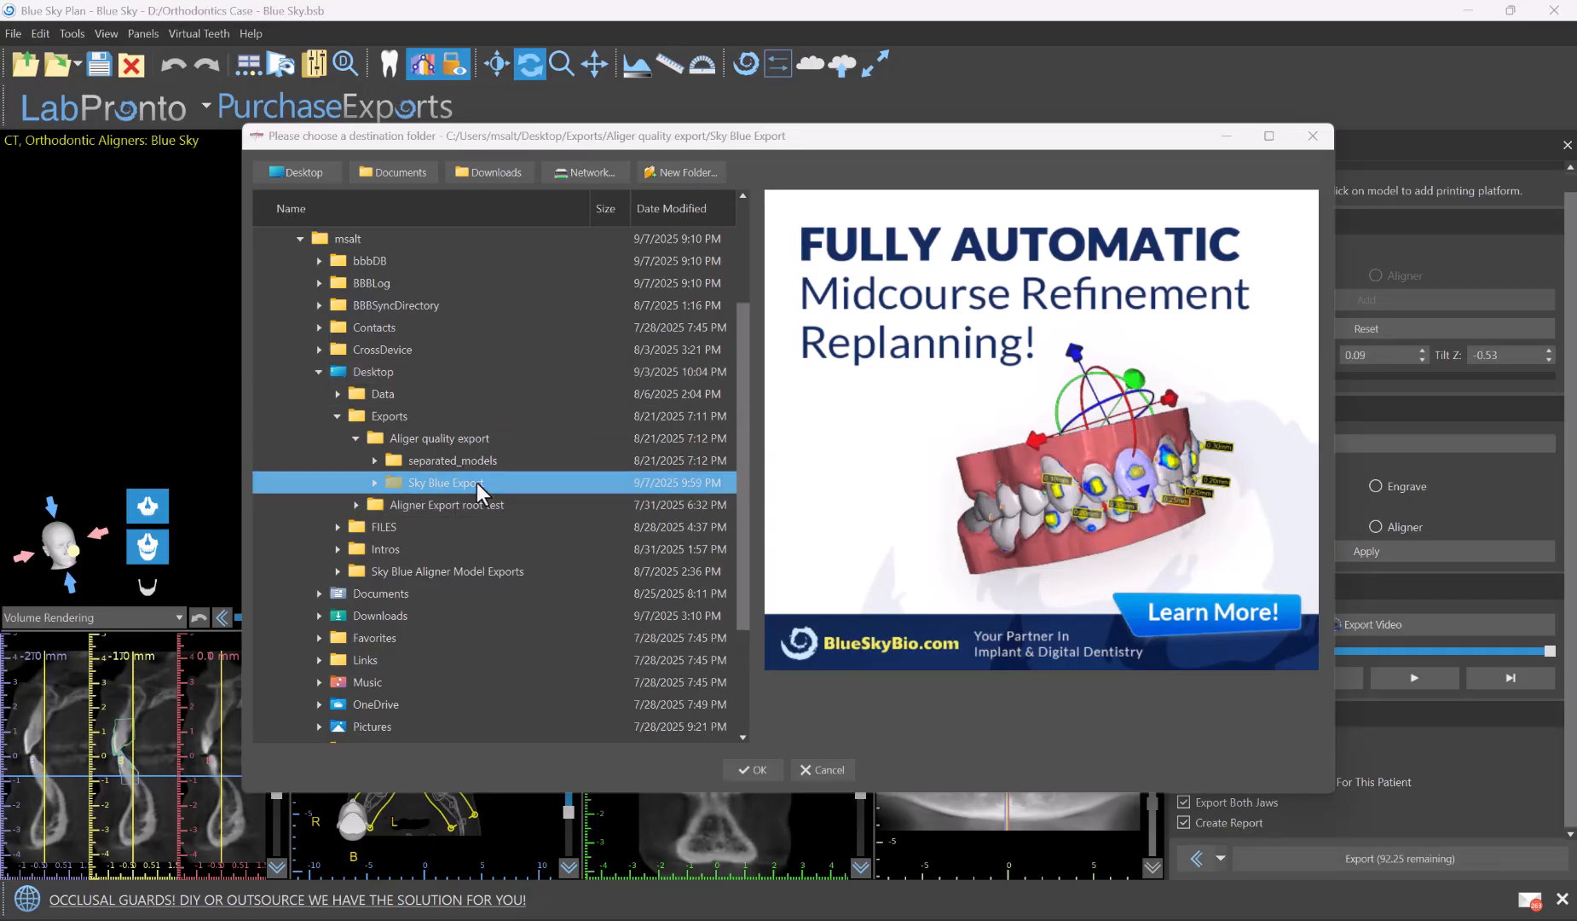
pyautogui.click(758, 771)
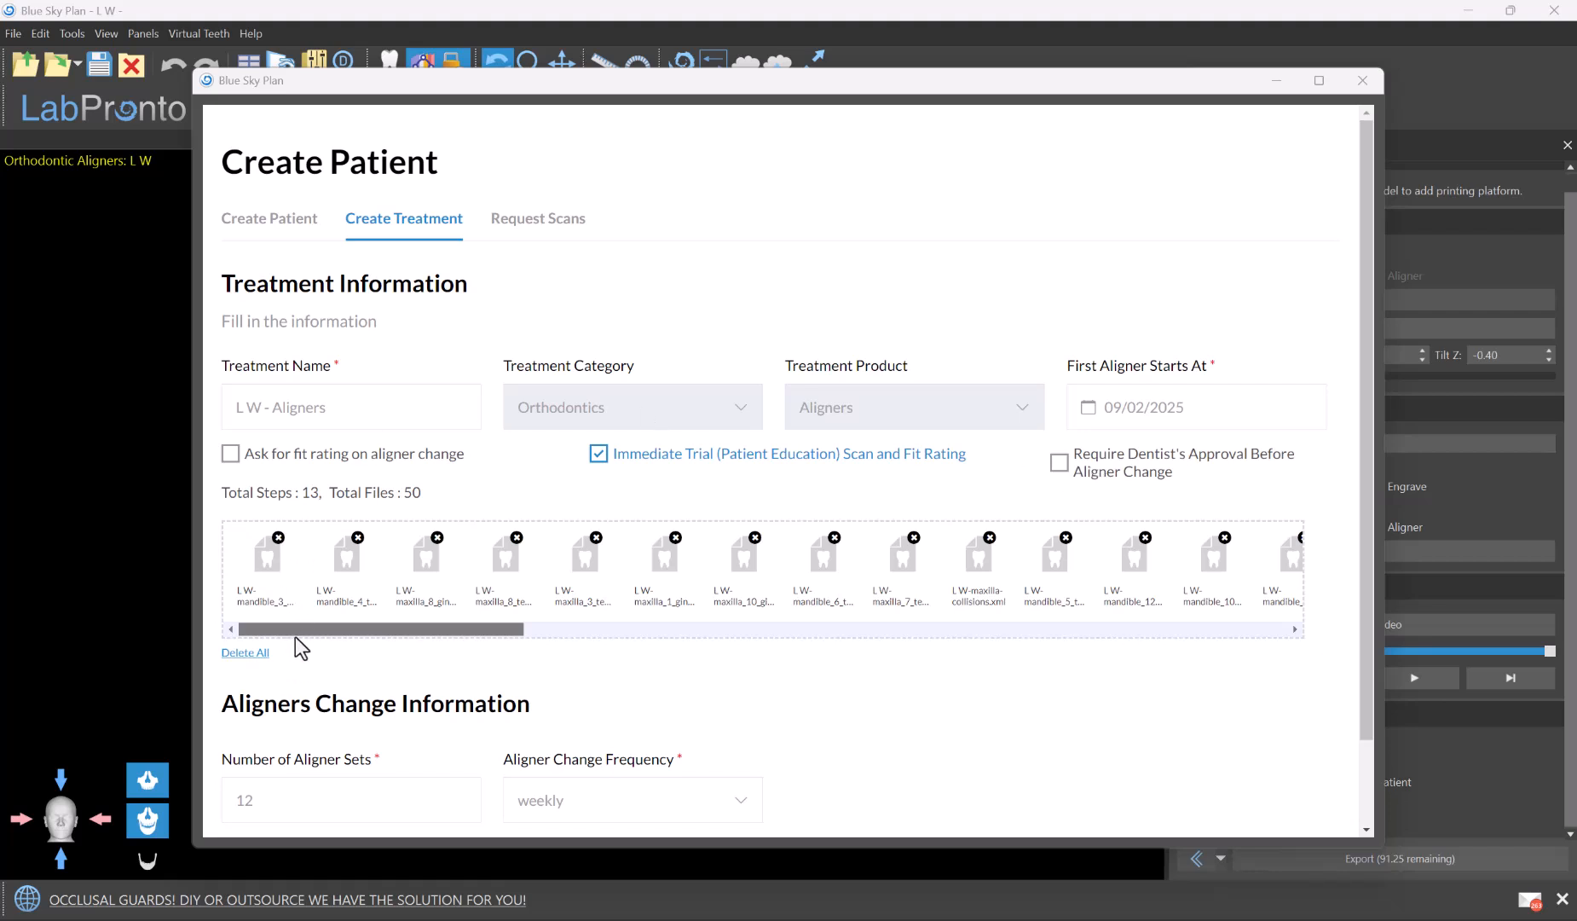
# Review the attached model files and accept the treatment information with 12 aligner sets changed weekly
pyautogui.moveTo(333, 631); pyautogui.dragTo(211, 652)
pyautogui.scroll(-2, 848, 665)
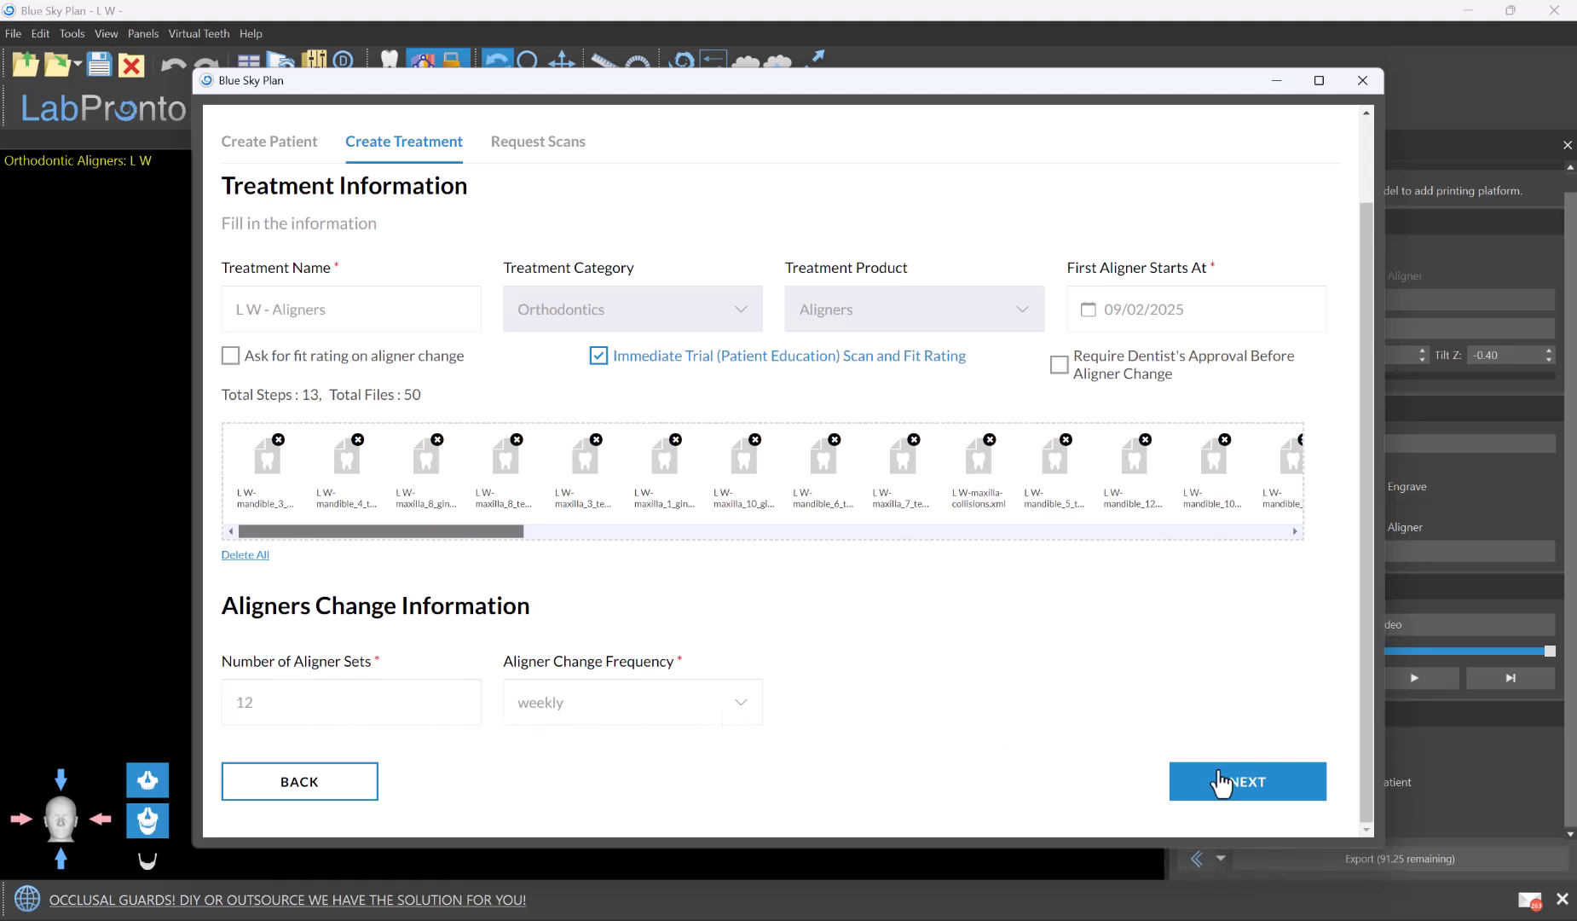
pyautogui.click(1251, 792)
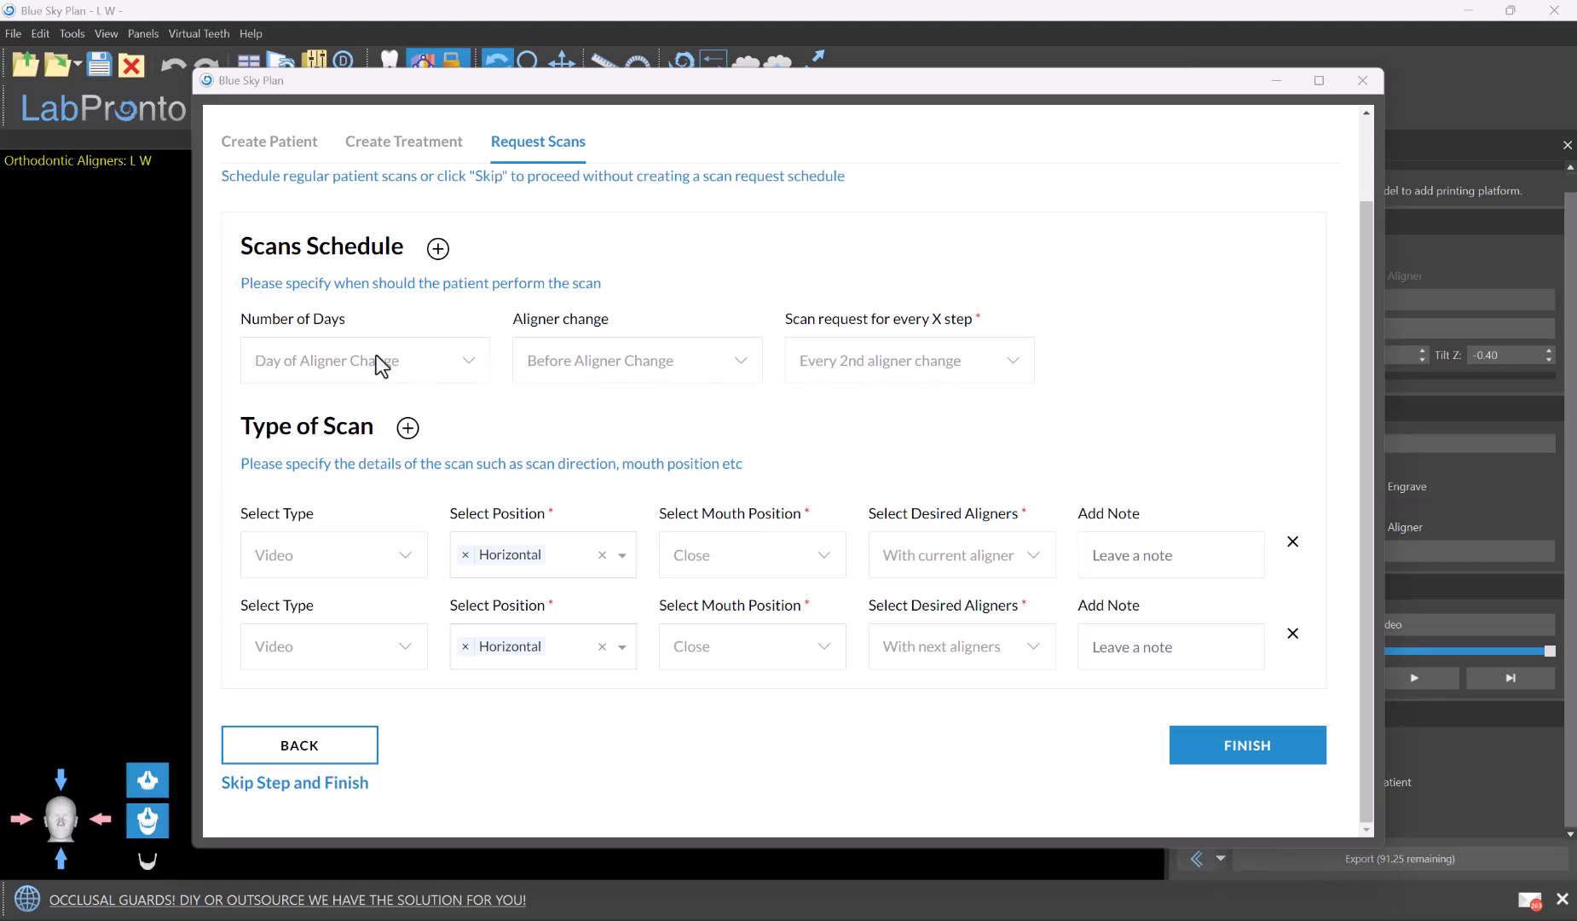
# Keep the scan schedule at Before Aligner Change on every 2nd aligner change and finish the patient's remote monitoring setup
pyautogui.click(472, 362)
pyautogui.click(576, 368)
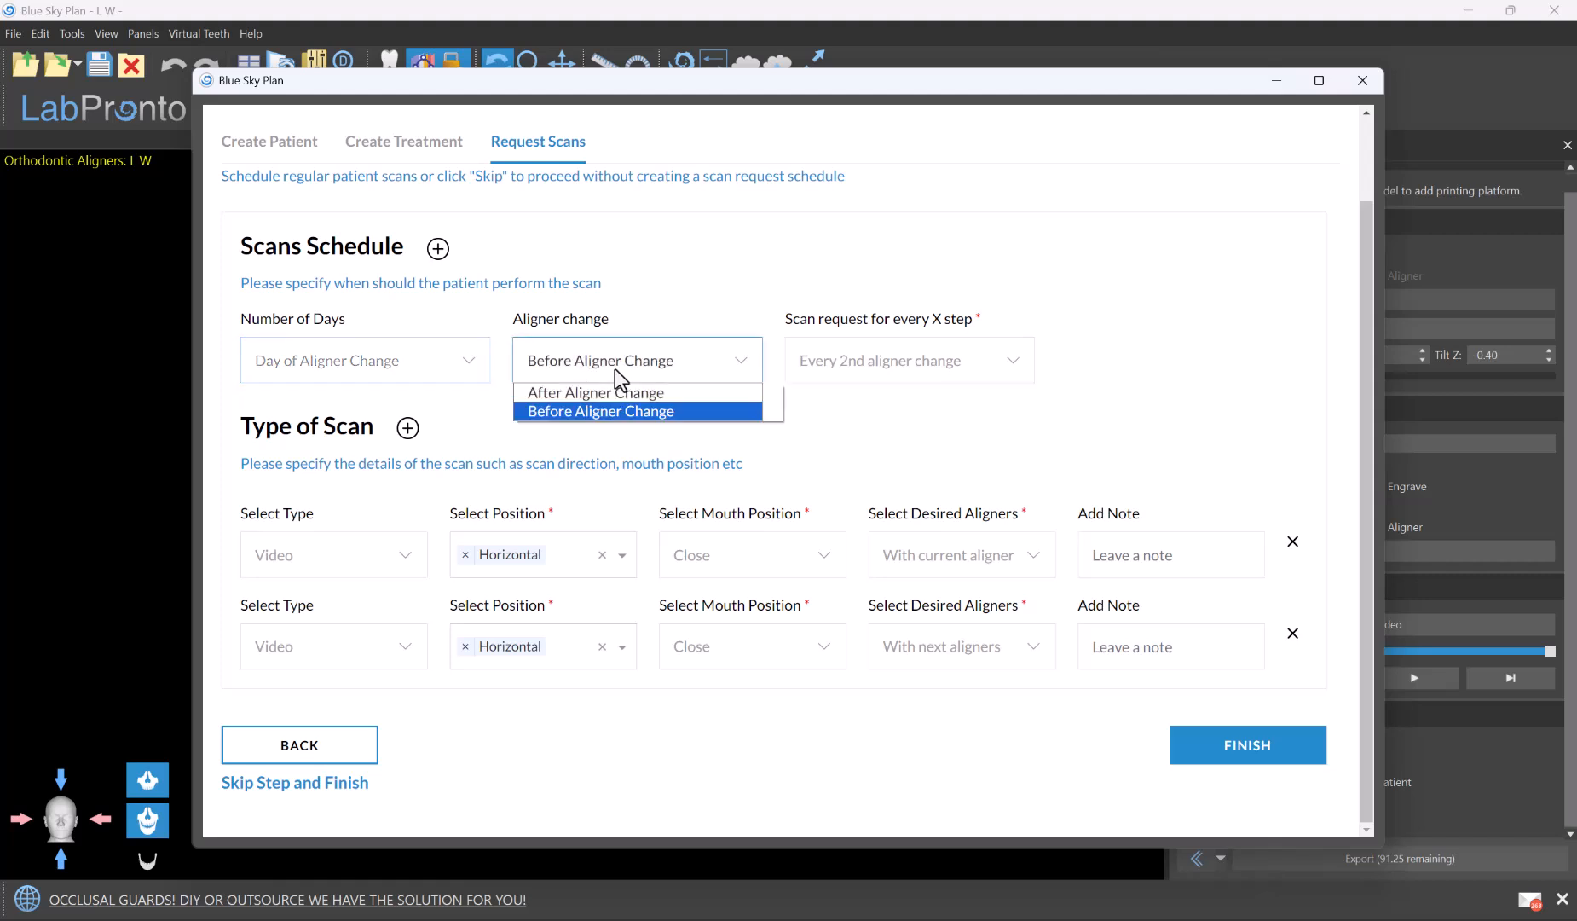
pyautogui.click(615, 369)
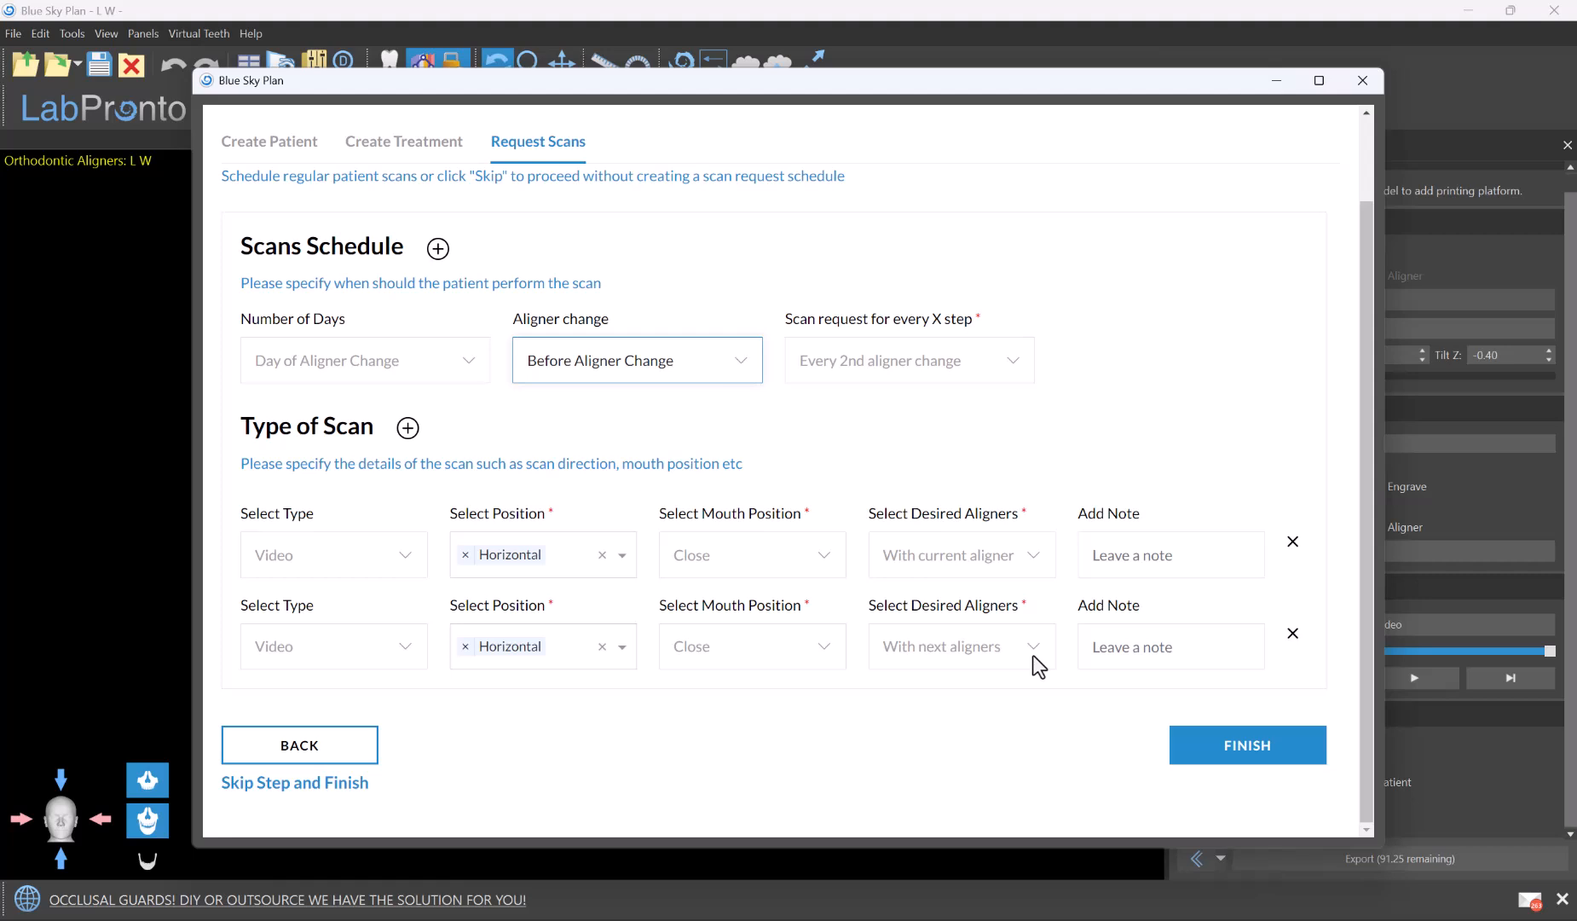
pyautogui.click(1245, 757)
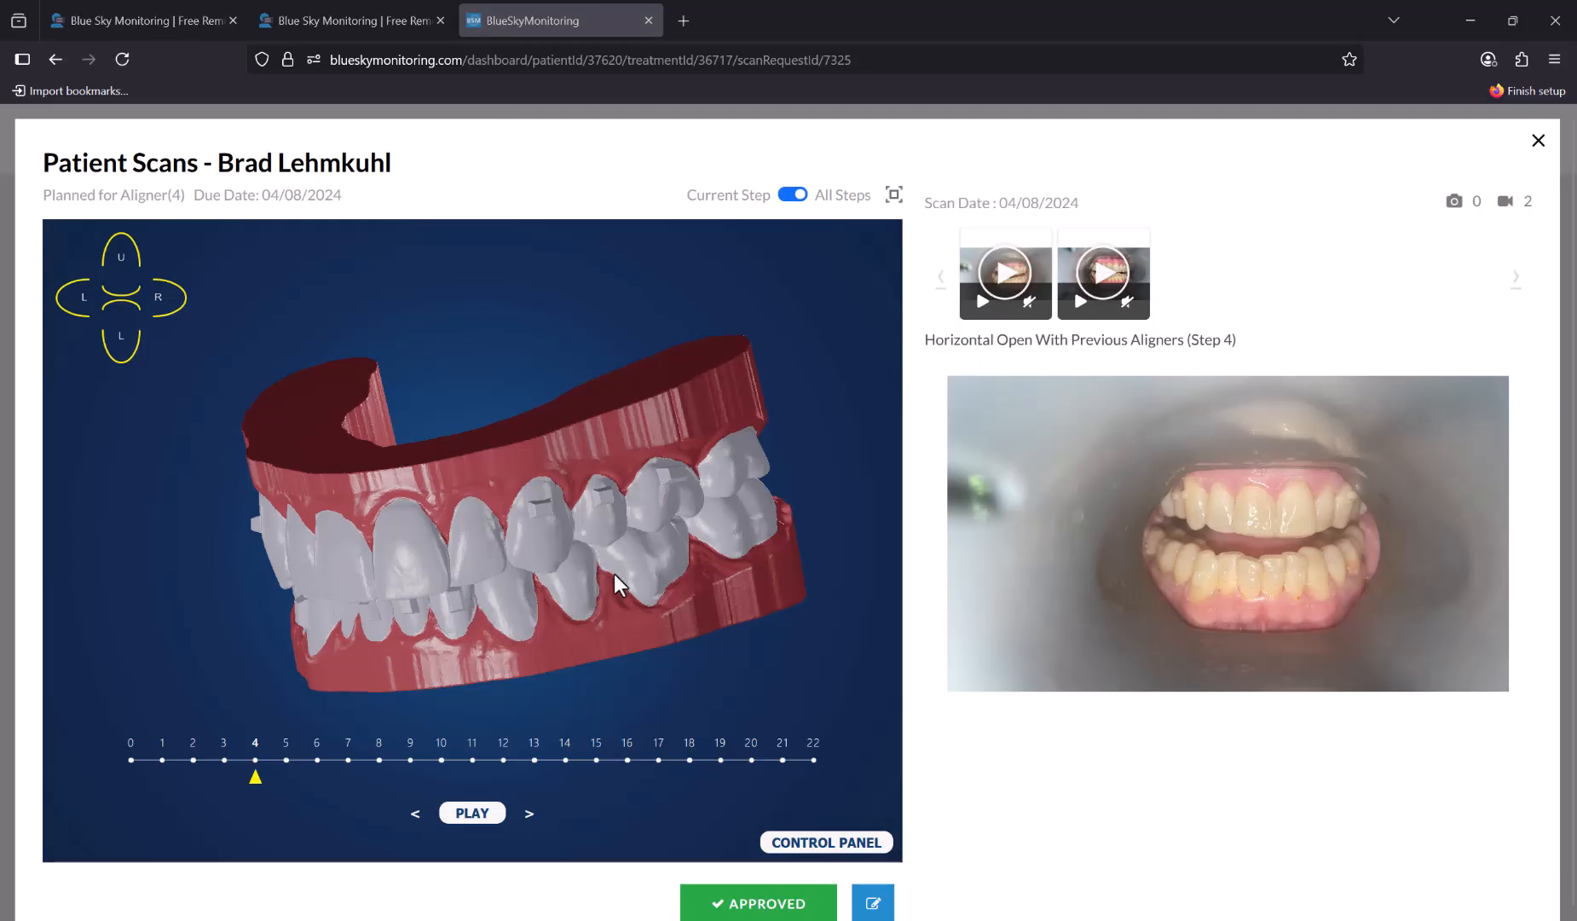
# In the browser dashboard, examine the planned 3D tooth model at aligner step 4 alongside the patient's submitted scan
pyautogui.moveTo(614, 579); pyautogui.dragTo(554, 614)
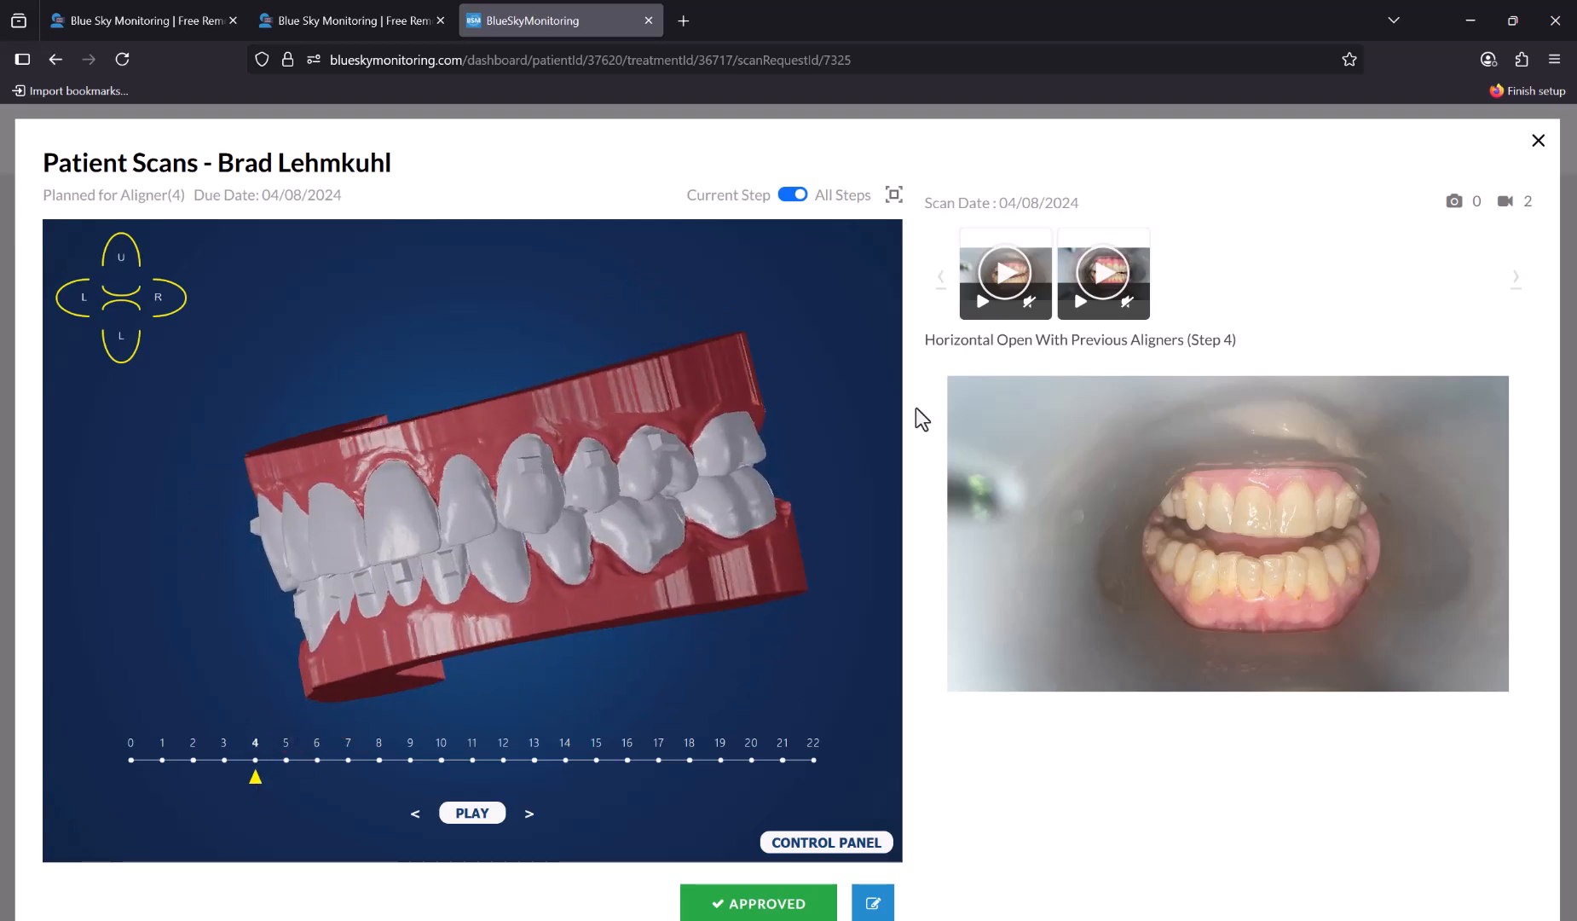
pyautogui.moveTo(733, 511); pyautogui.dragTo(574, 197)
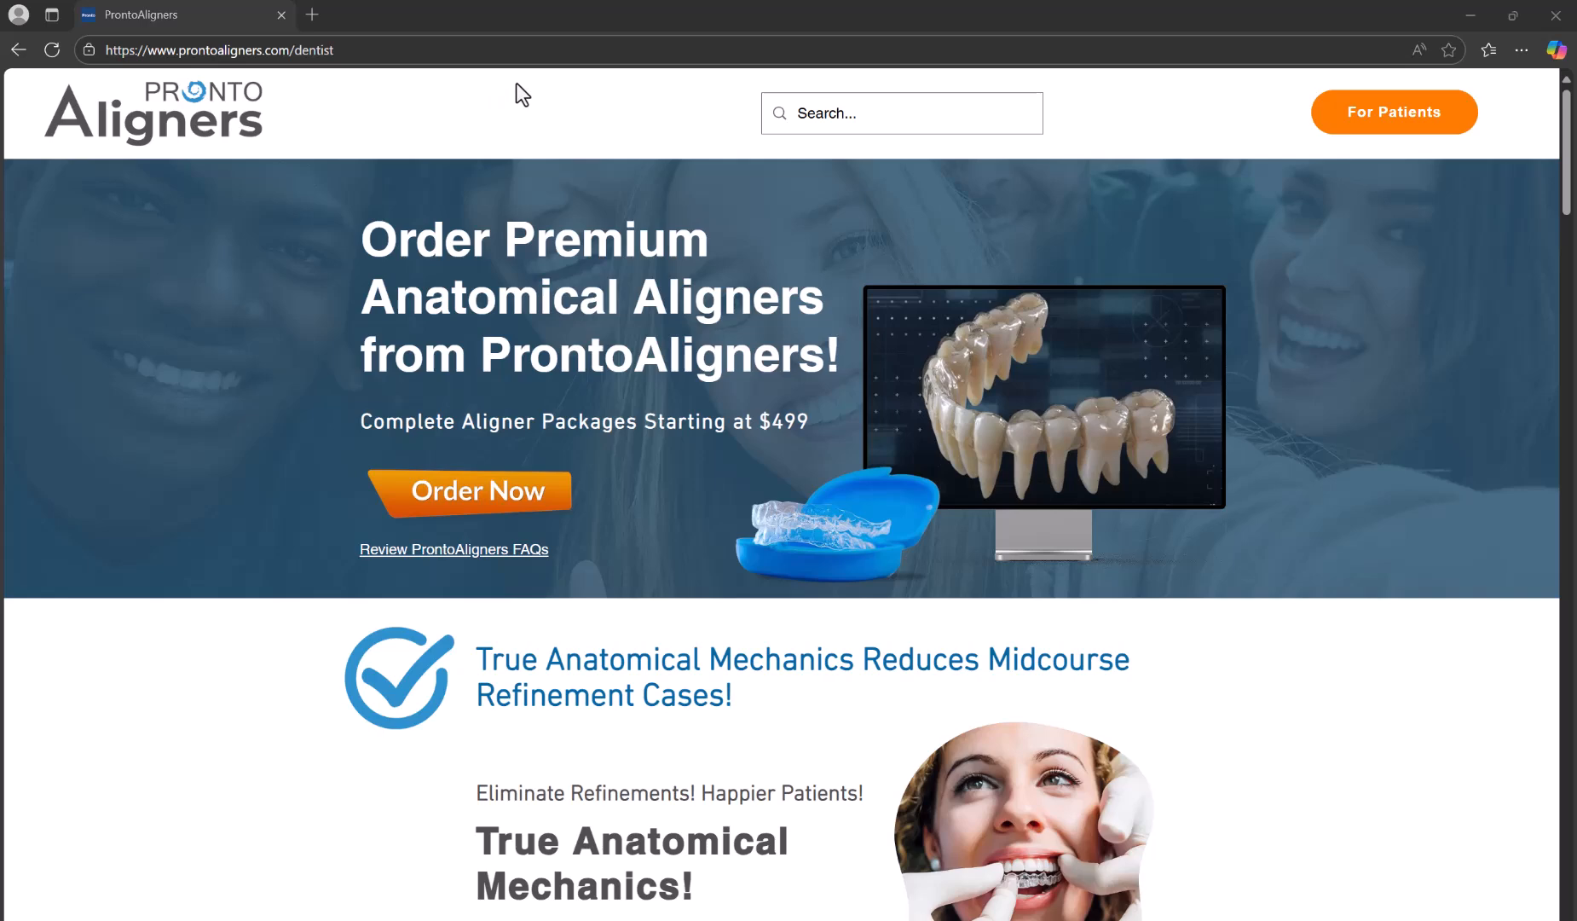
# Order a Complete Clear Aligner Package from ProntoAligners, activating BlueSkyMonitoring.com upon case completion in the order details
pyautogui.click(389, 490)
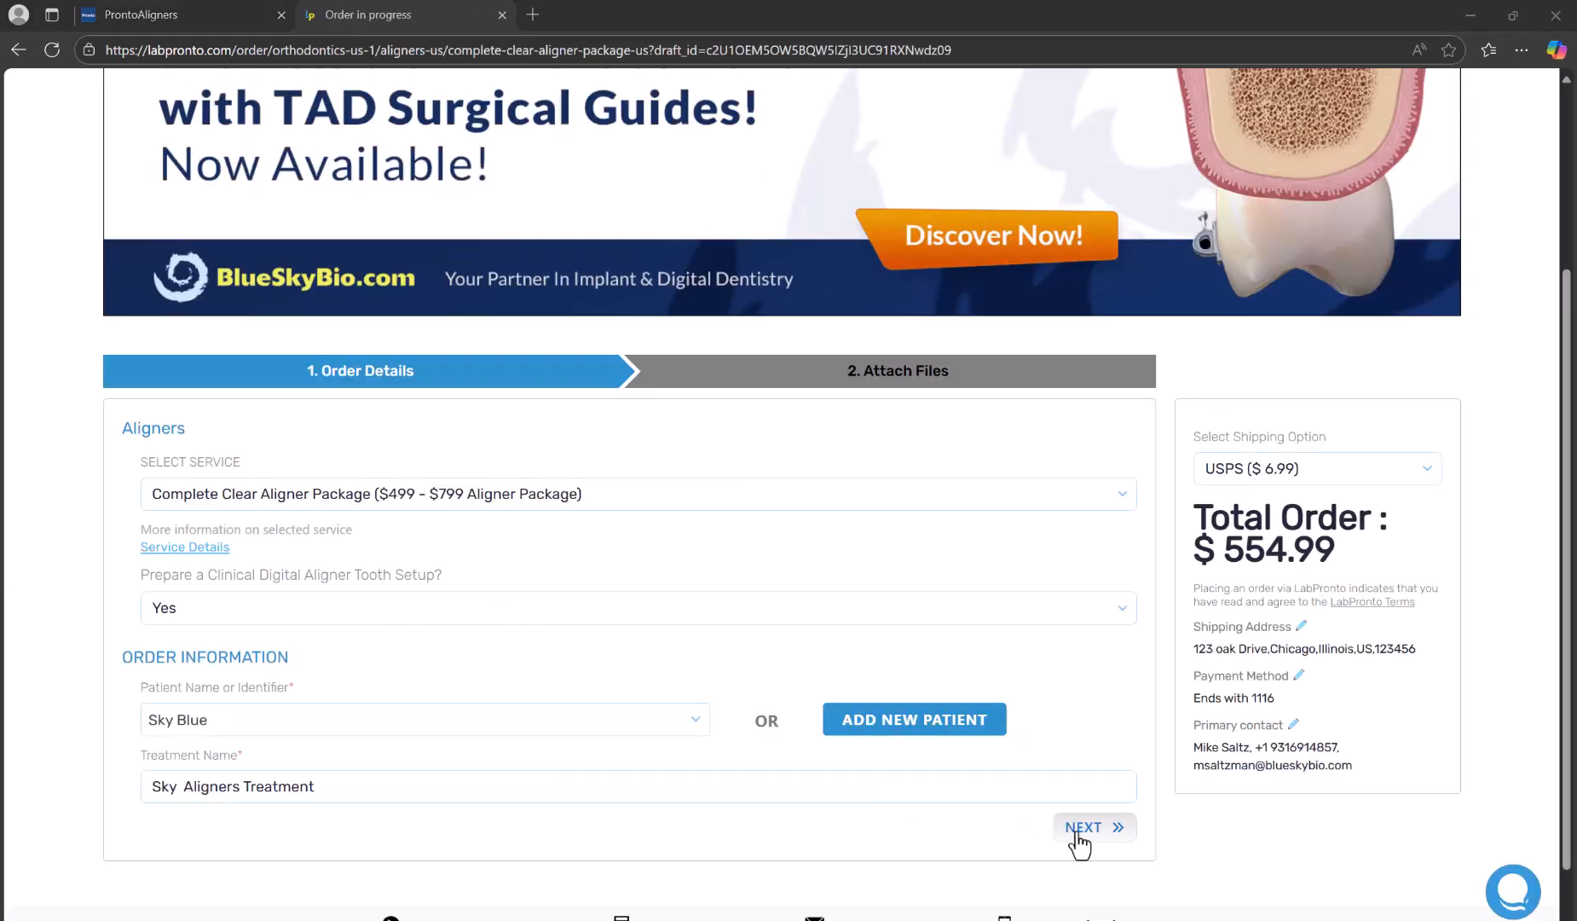
pyautogui.click(1080, 829)
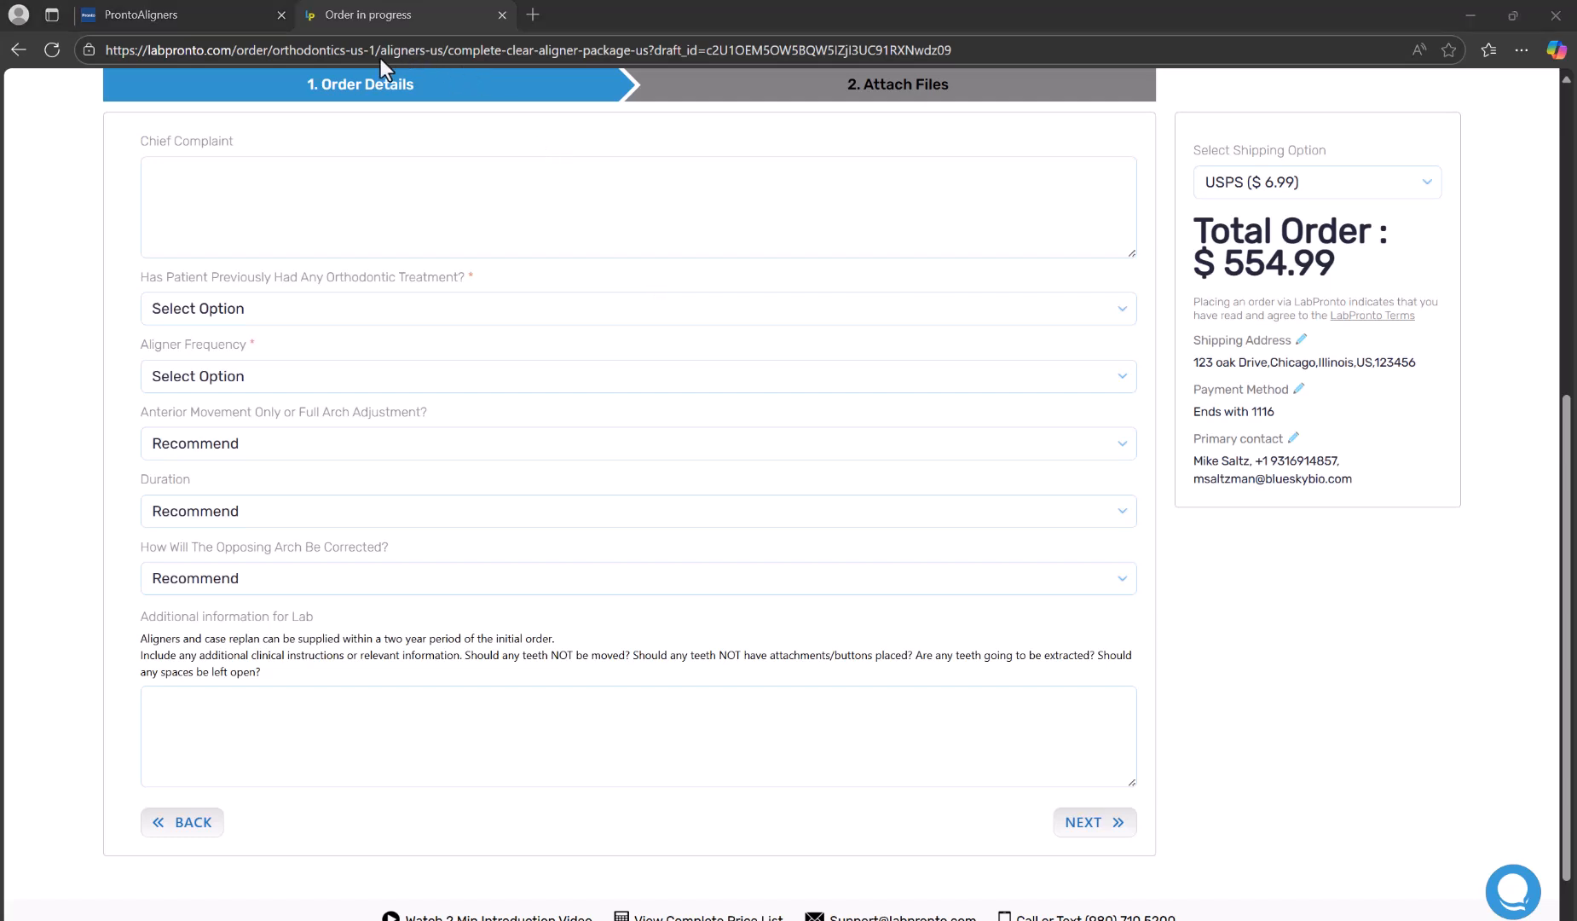
pyautogui.click(1085, 823)
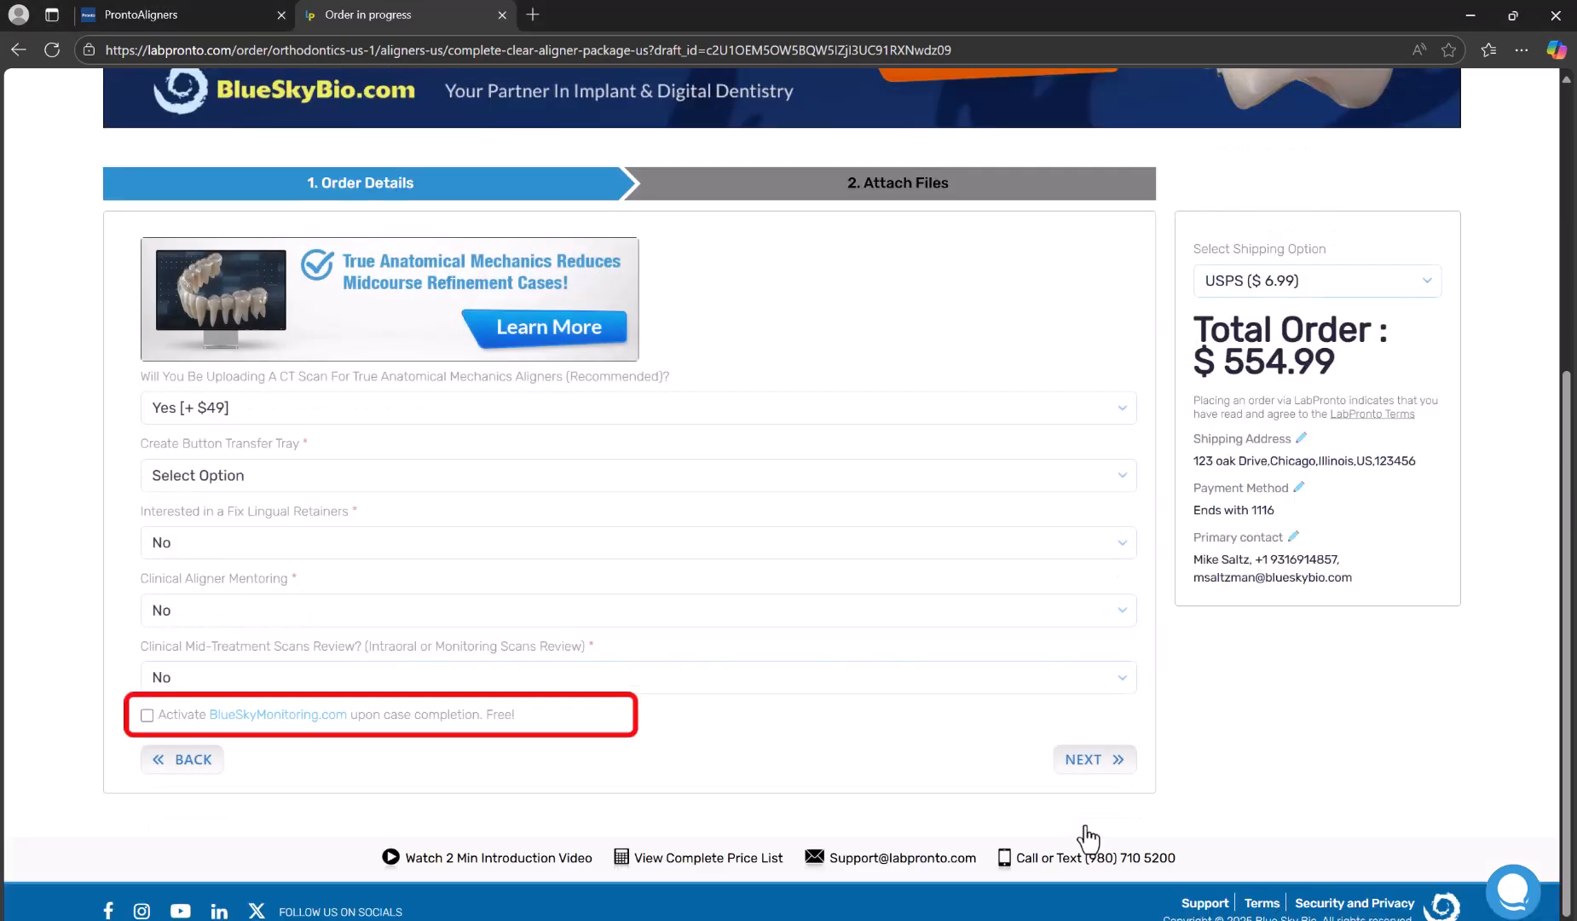
pyautogui.click(147, 717)
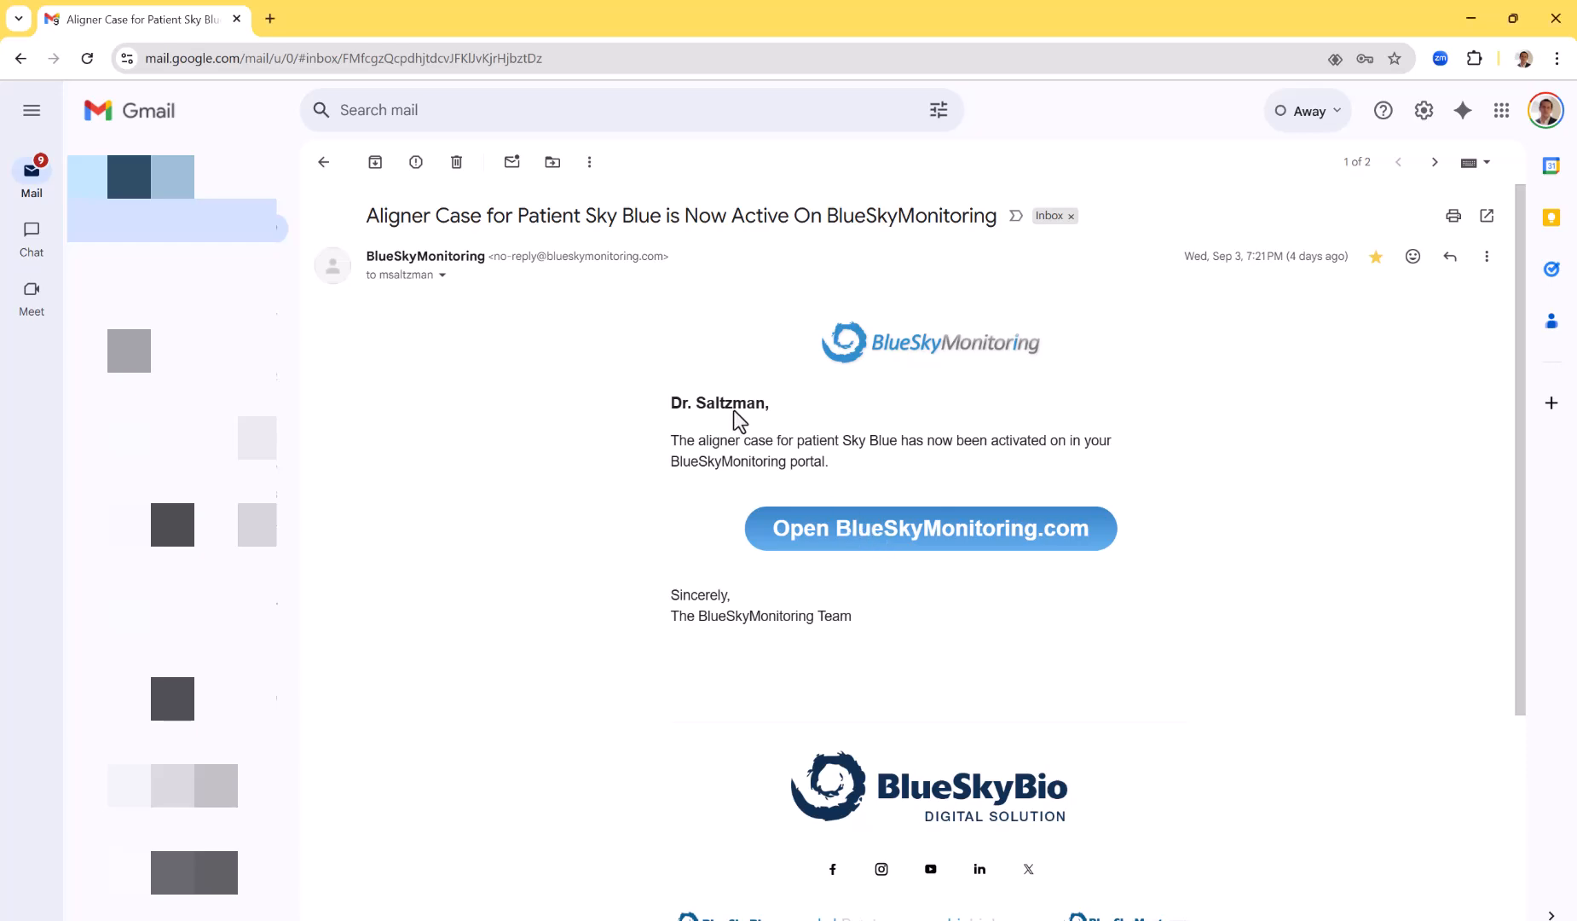
# Open BlueSkyMonitoring from the case activation e-mail in Gmail and accept the patient's information
pyautogui.click(835, 526)
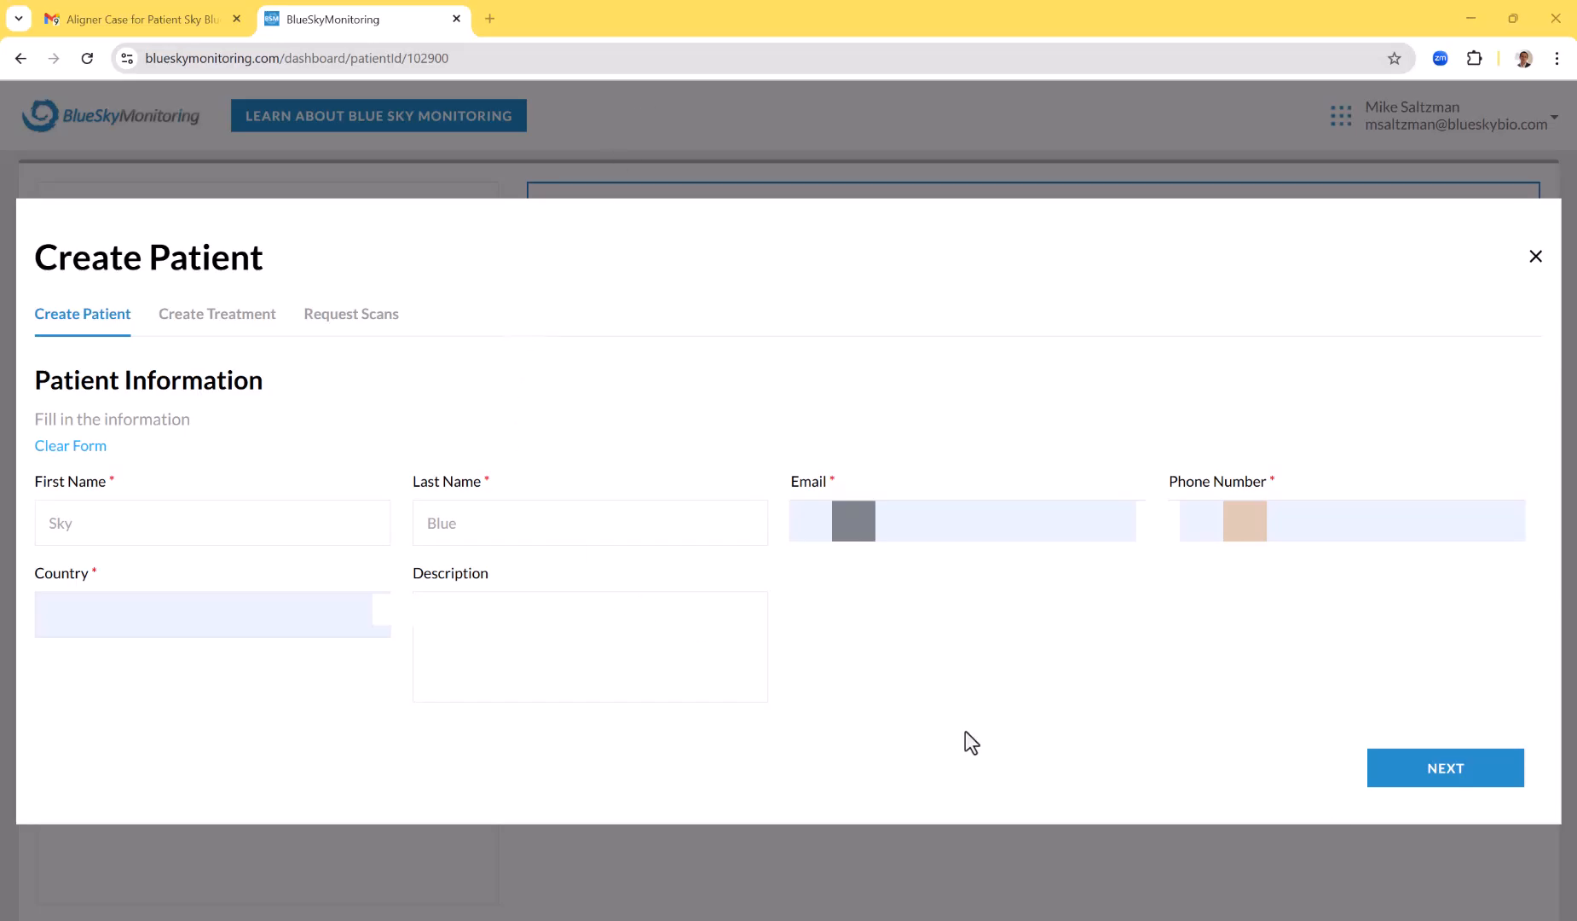
pyautogui.click(1478, 783)
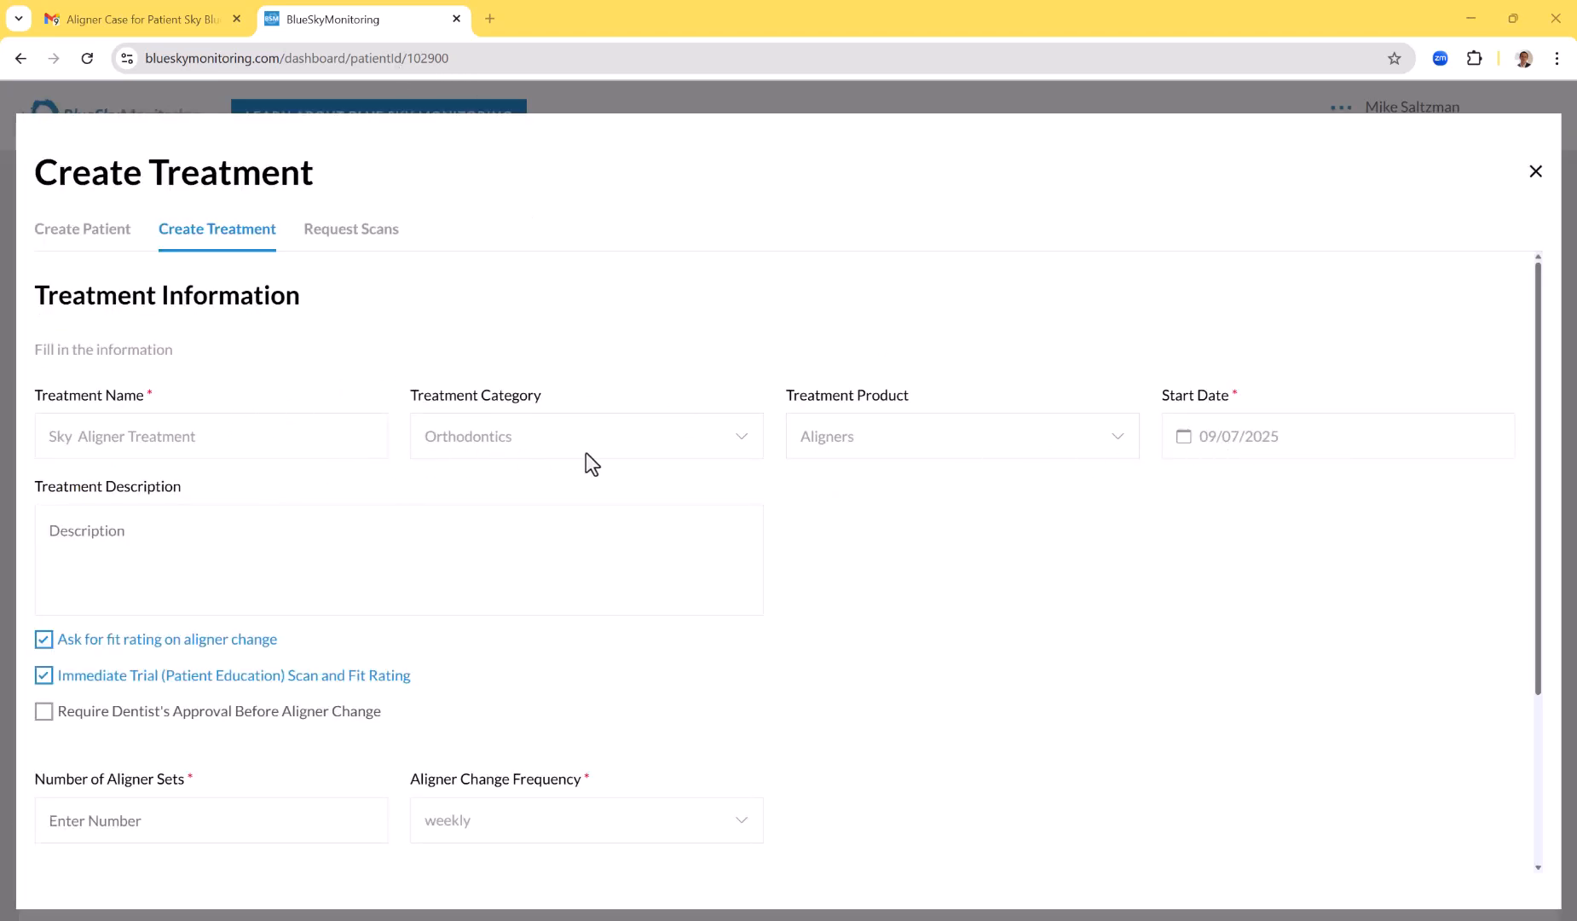
# Check the start date, accept the treatment with 15 aligner sets changed weekly, and finish with scans before every 2nd aligner change
pyautogui.click(1254, 456)
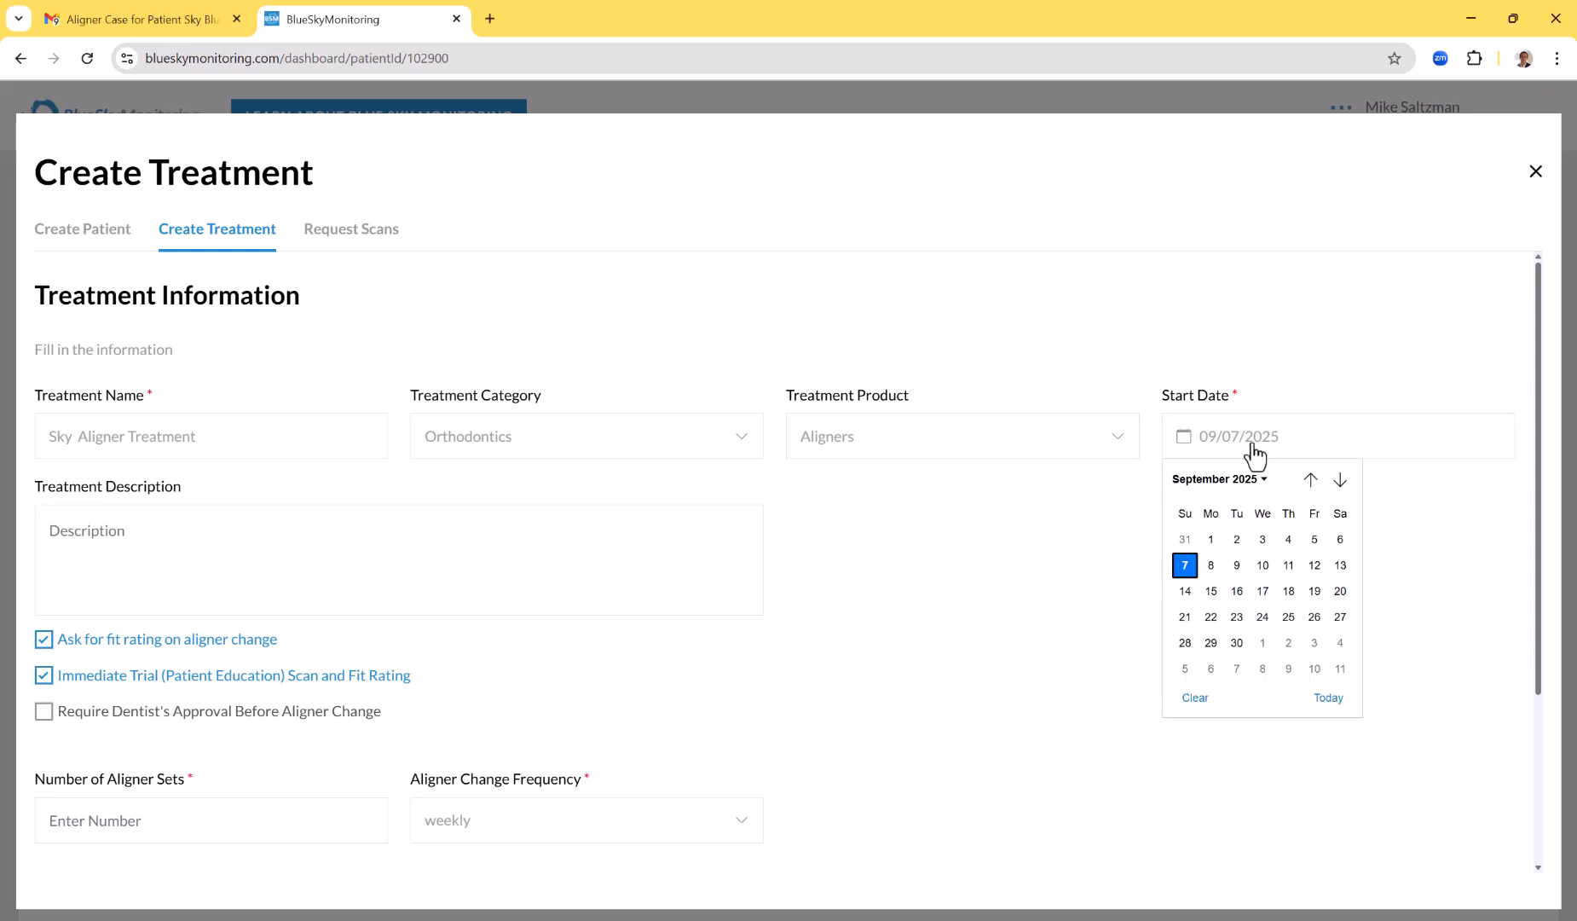
pyautogui.click(1118, 535)
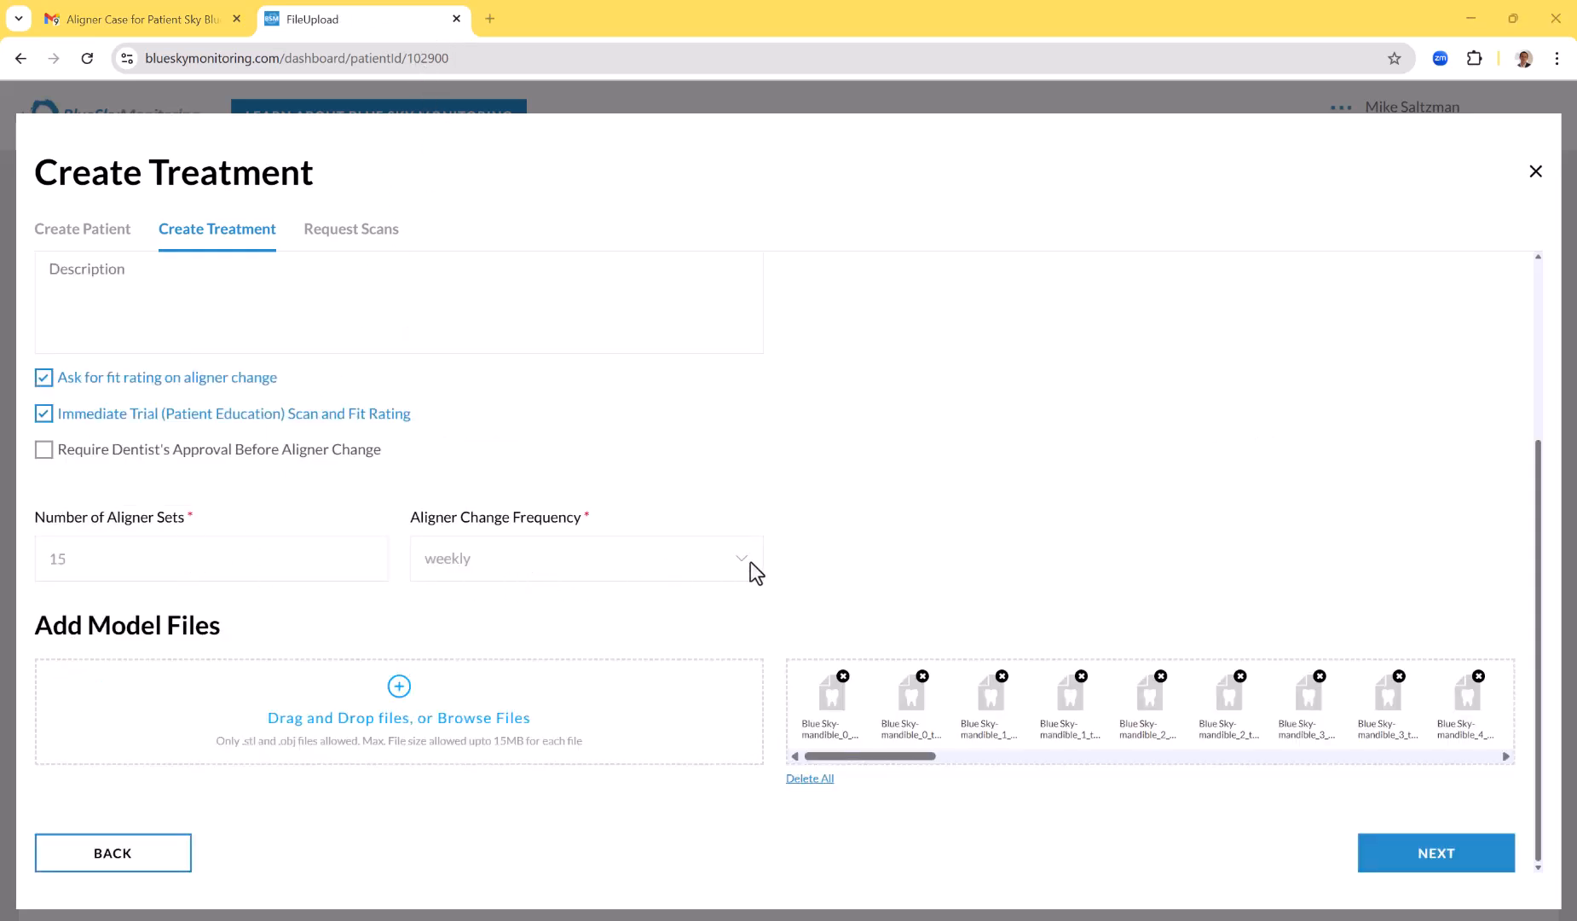
pyautogui.click(1456, 866)
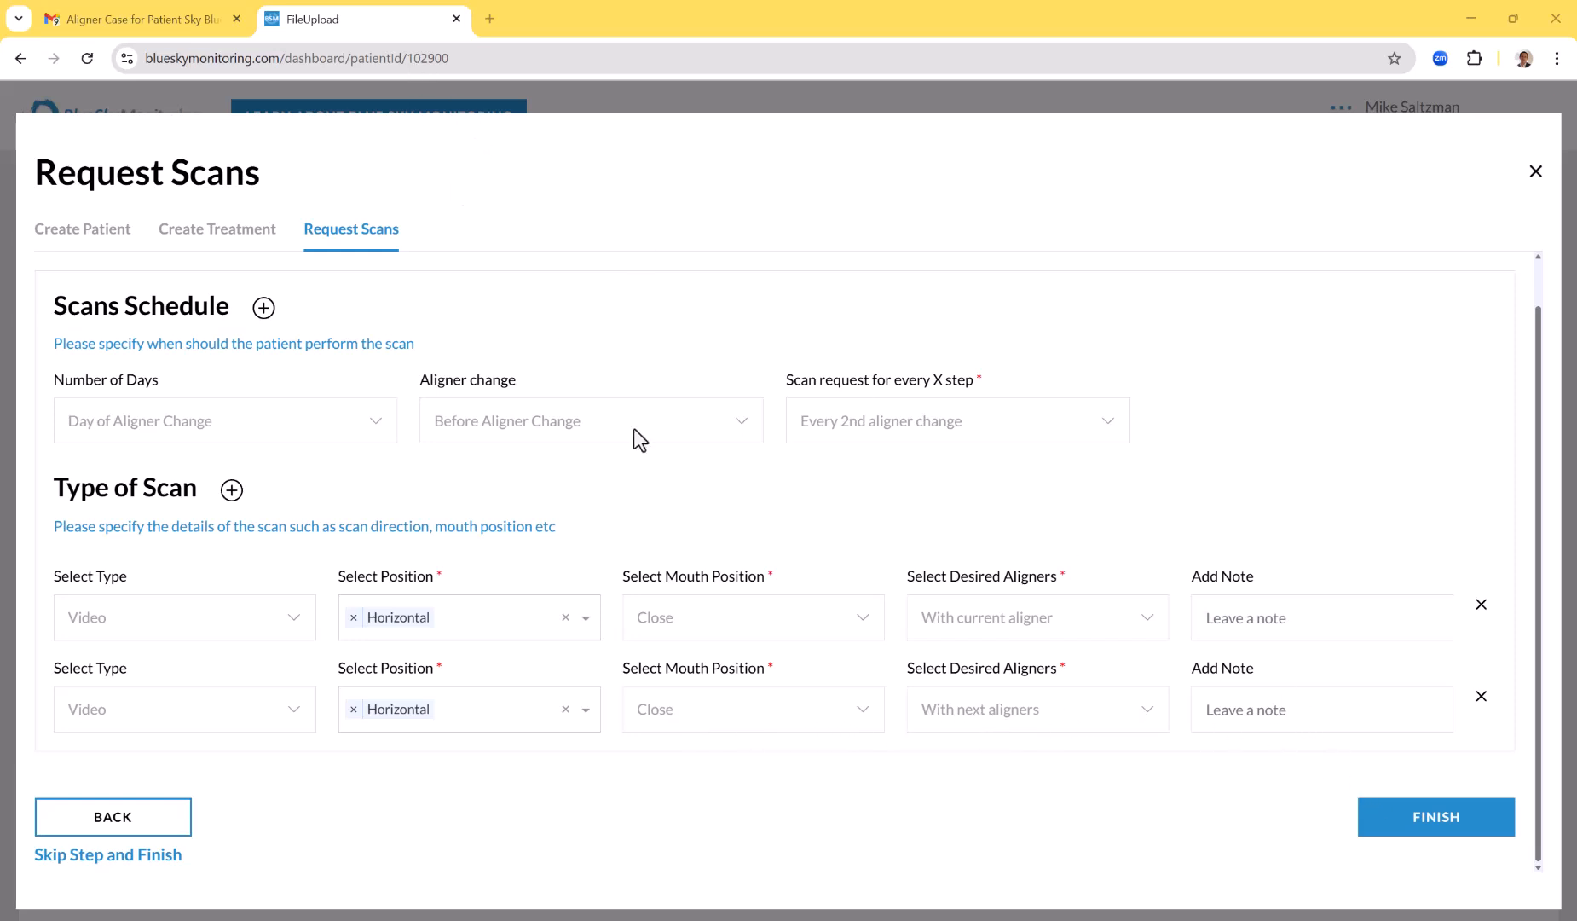
pyautogui.click(1446, 844)
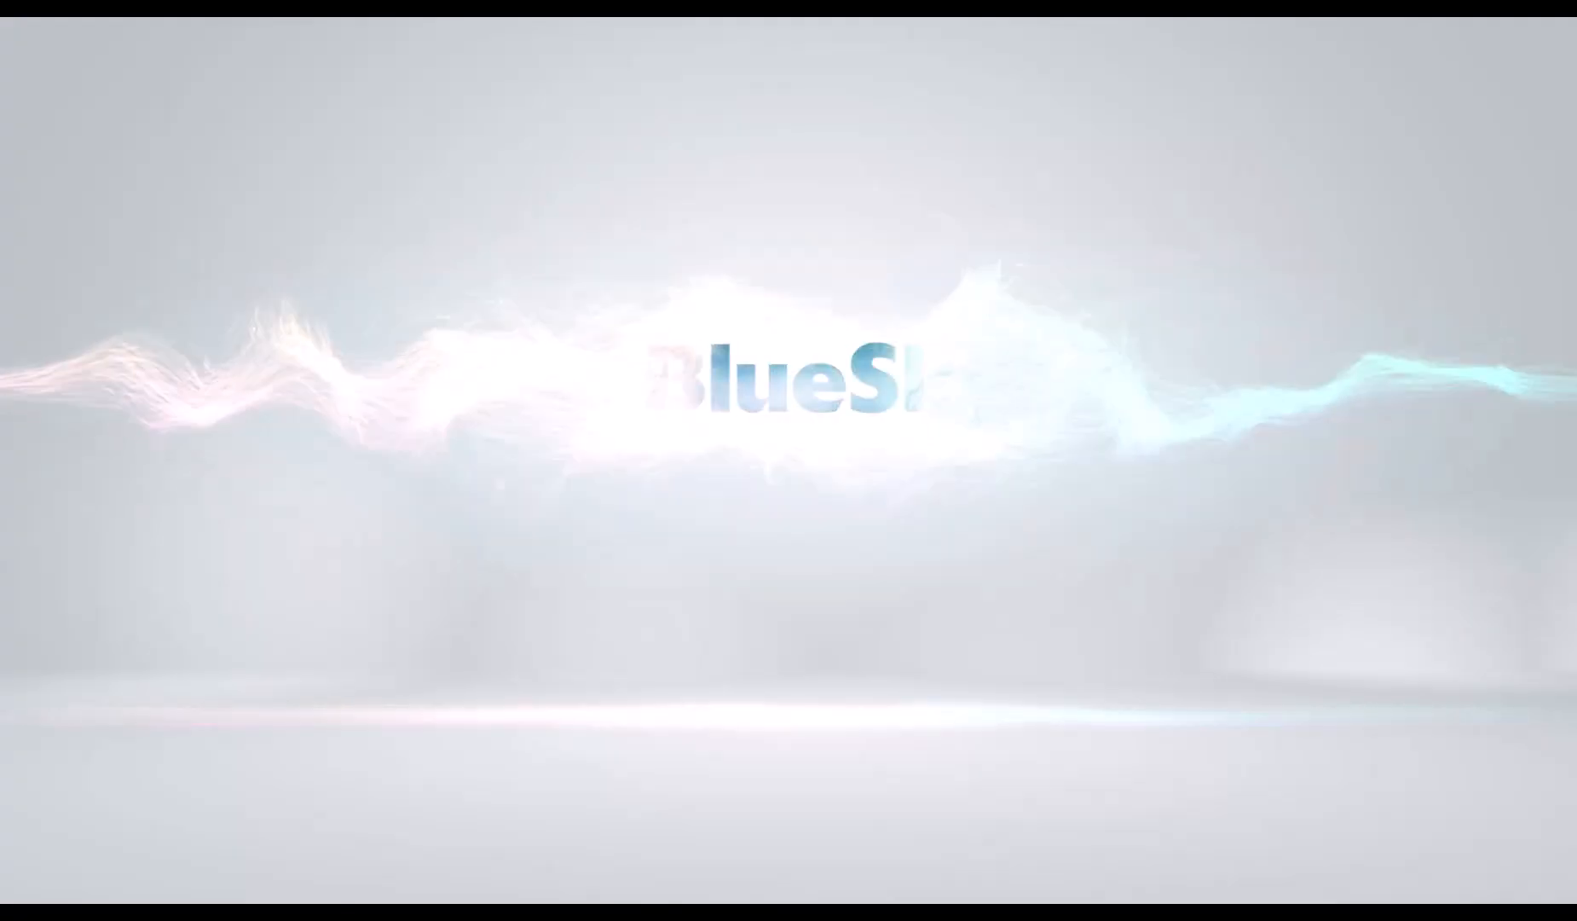